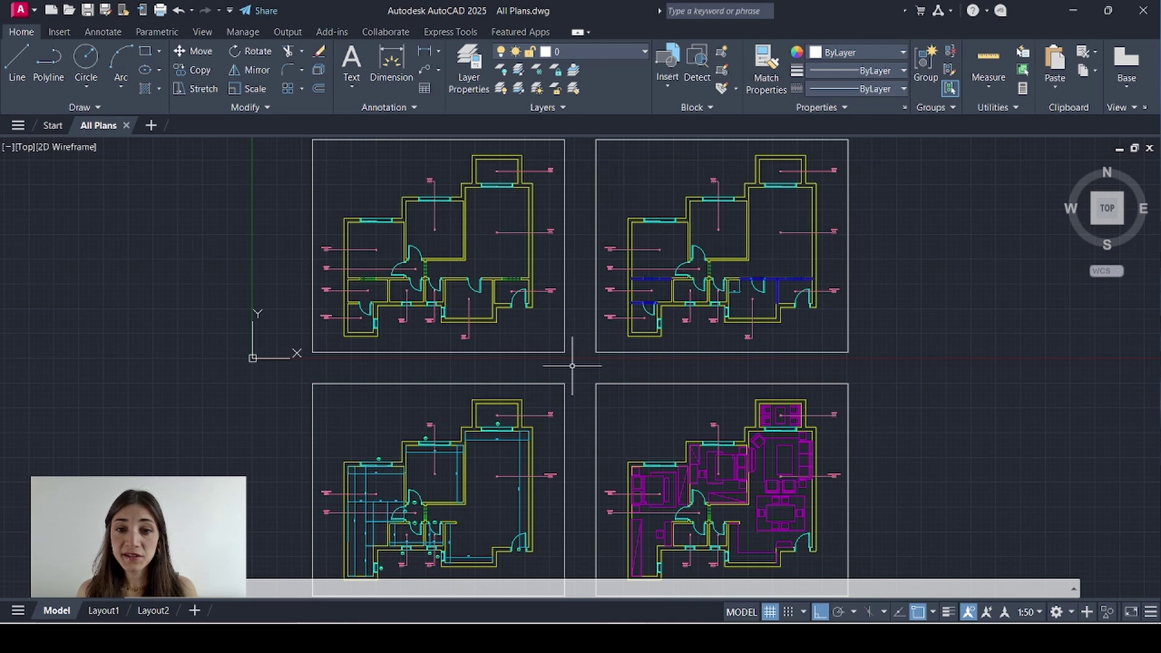
# Select the four plan frames to check their layer, then clear the selection
pyautogui.click(544, 352)
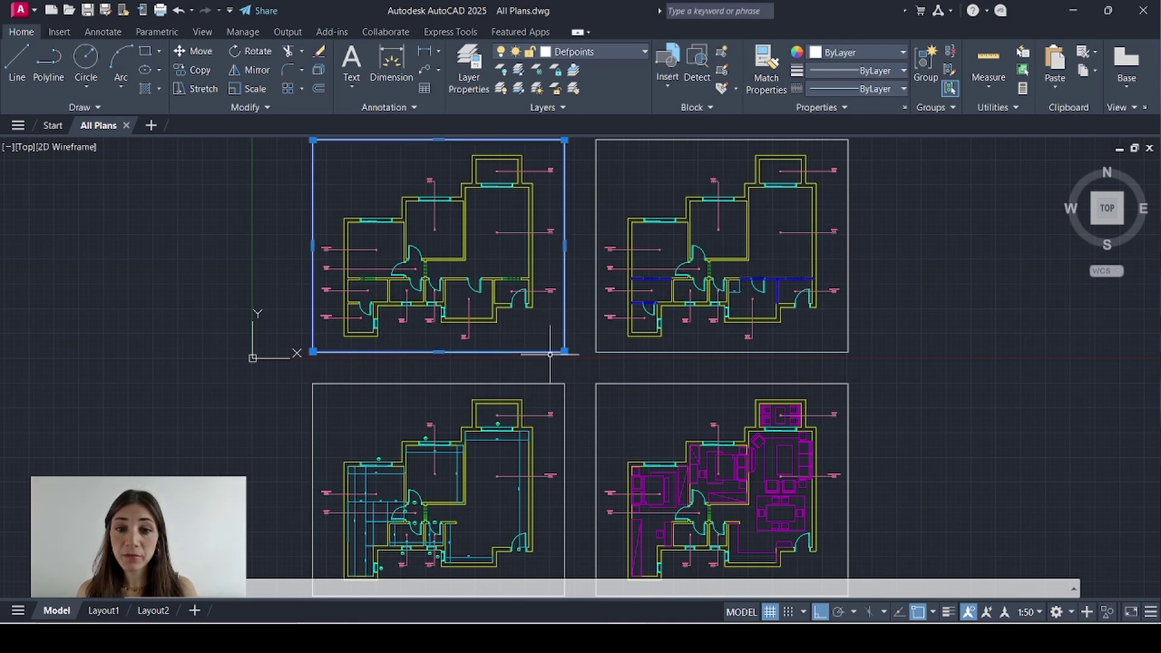
pyautogui.click(598, 352)
pyautogui.click(554, 383)
pyautogui.click(597, 385)
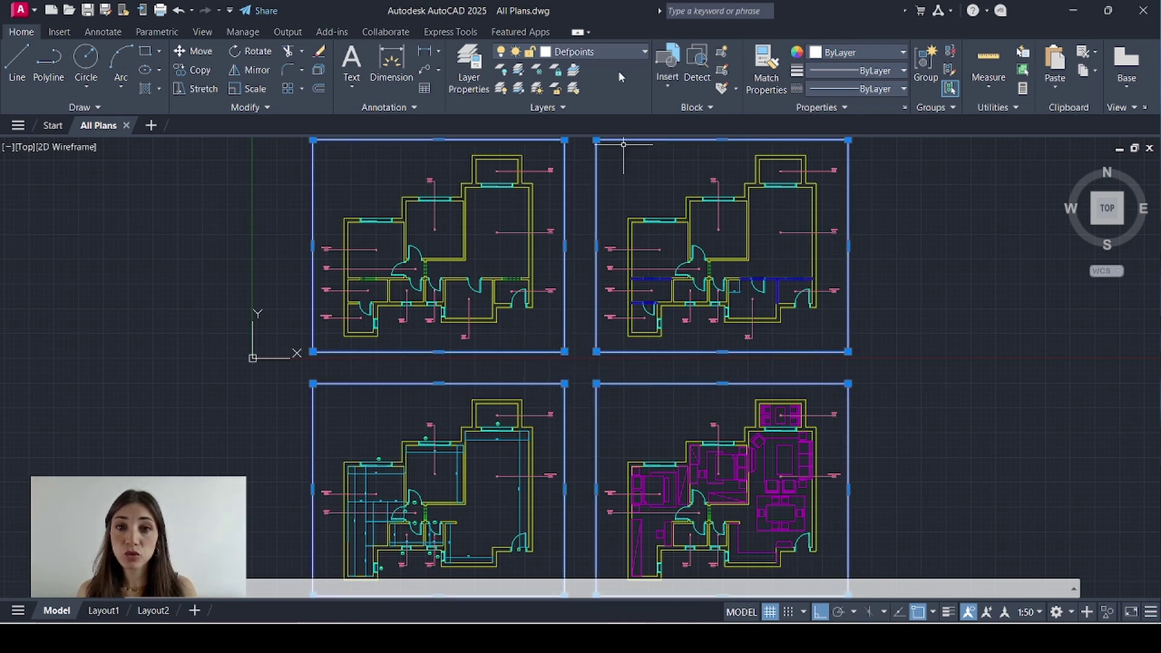
pyautogui.press('Escape')
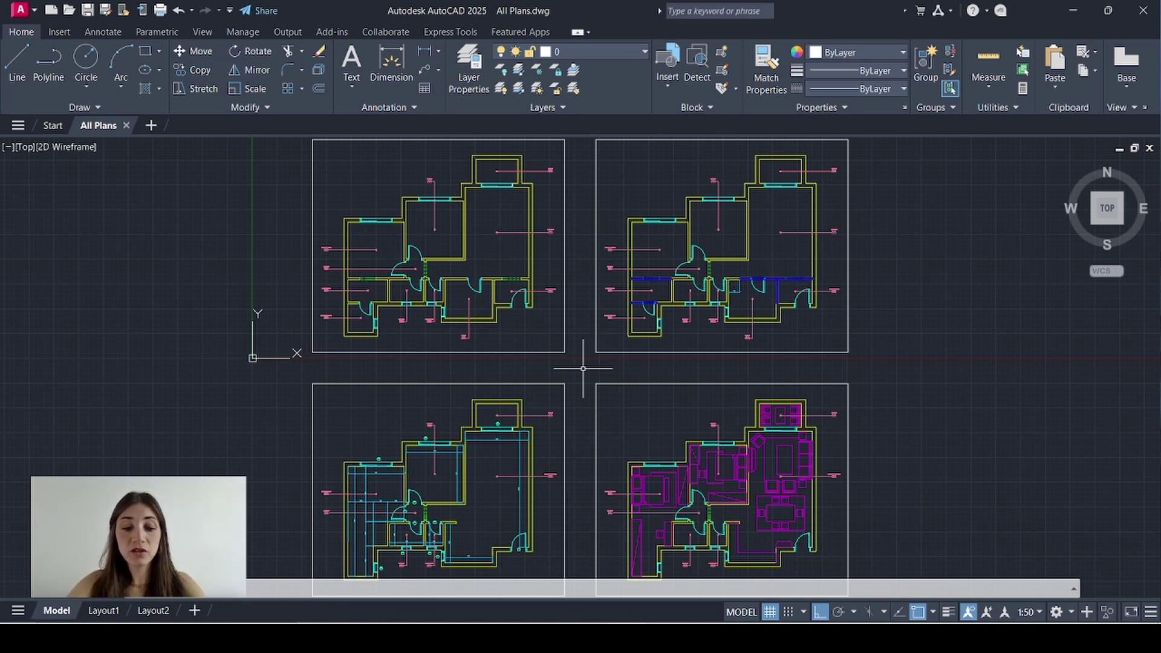
# Using V, save a named view 'As-Built Plan' windowed around the top-left plan
pyautogui.write('v')
pyautogui.press('Return')
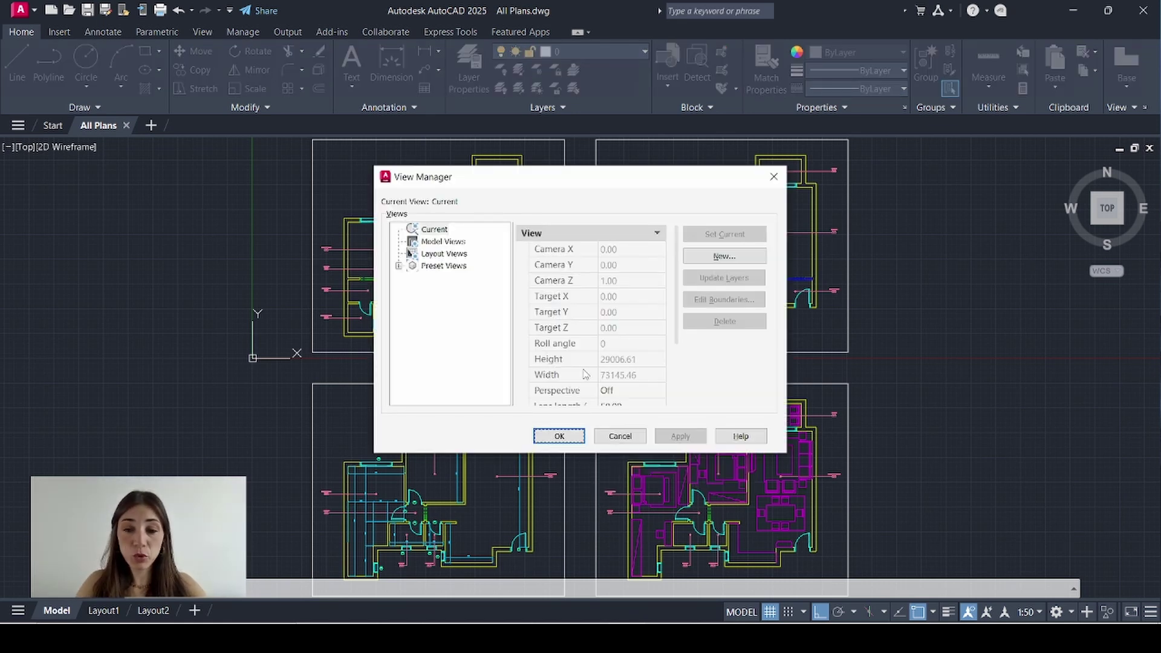
pyautogui.click(717, 257)
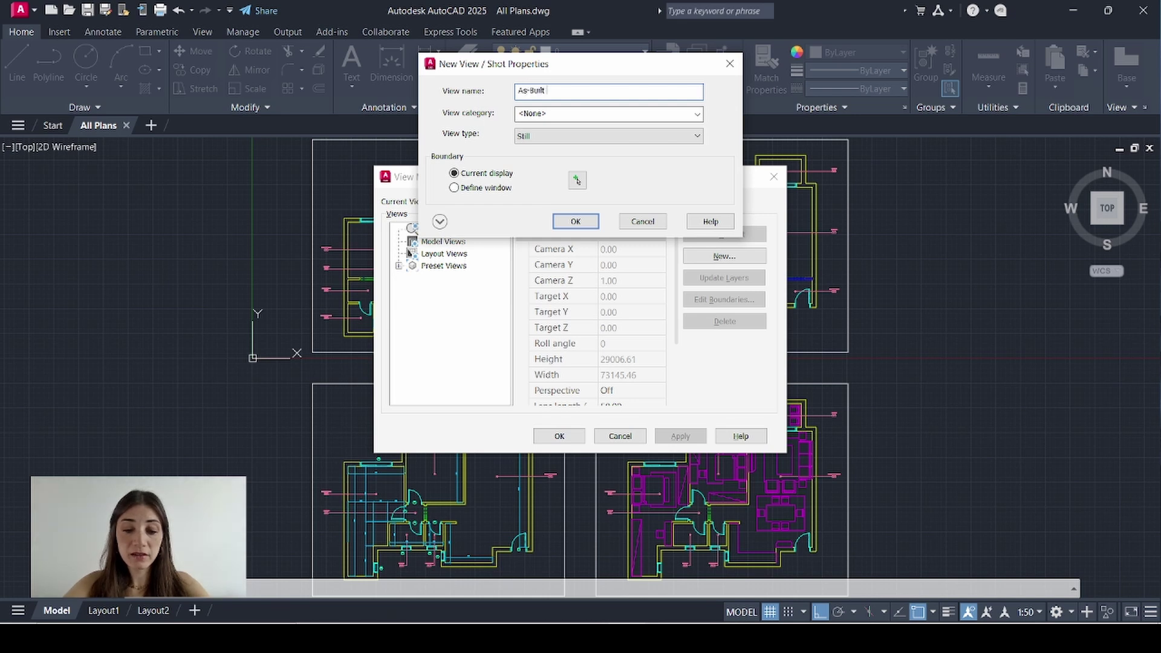
pyautogui.click(454, 188)
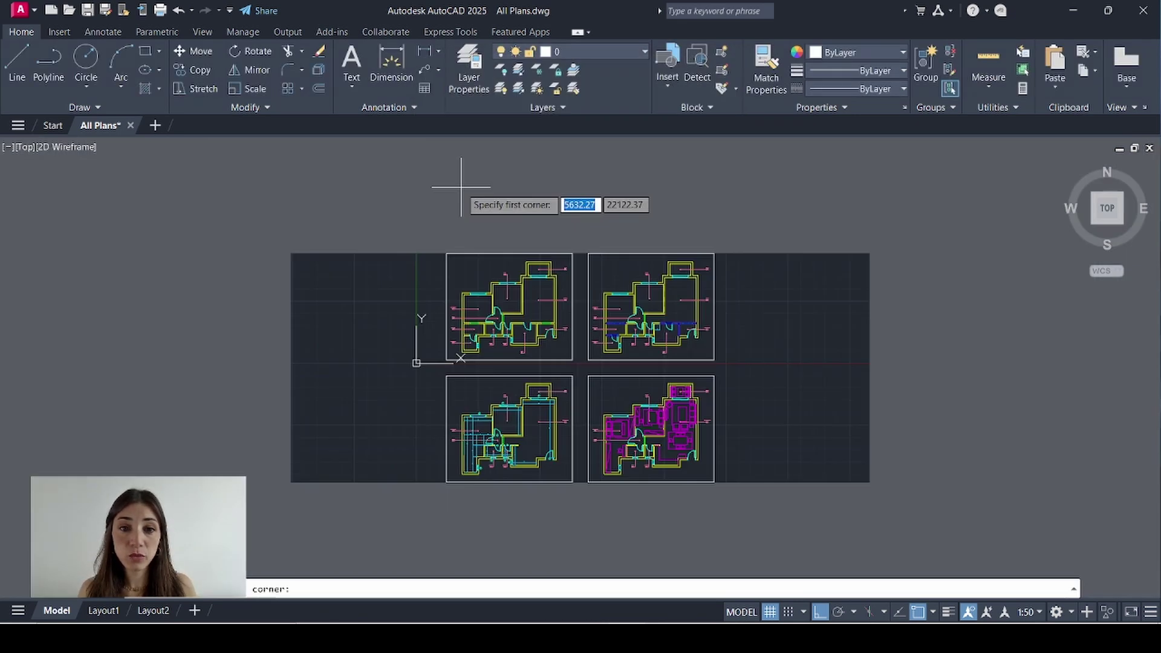
pyautogui.click(446, 254)
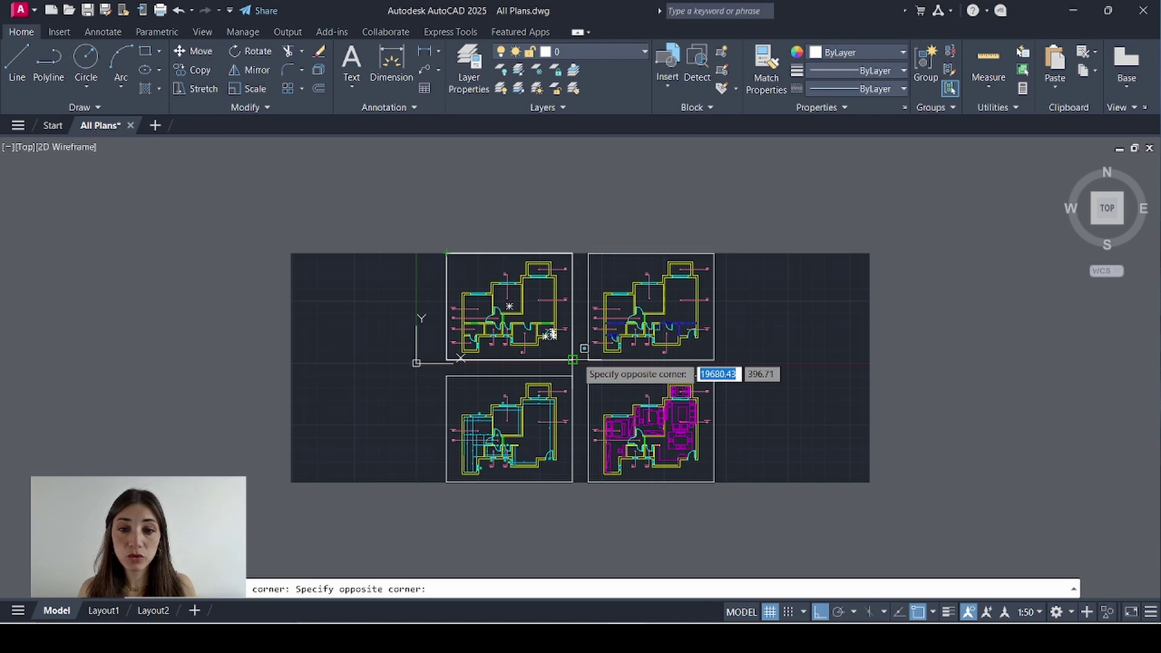
pyautogui.click(573, 361)
pyautogui.press('Return')
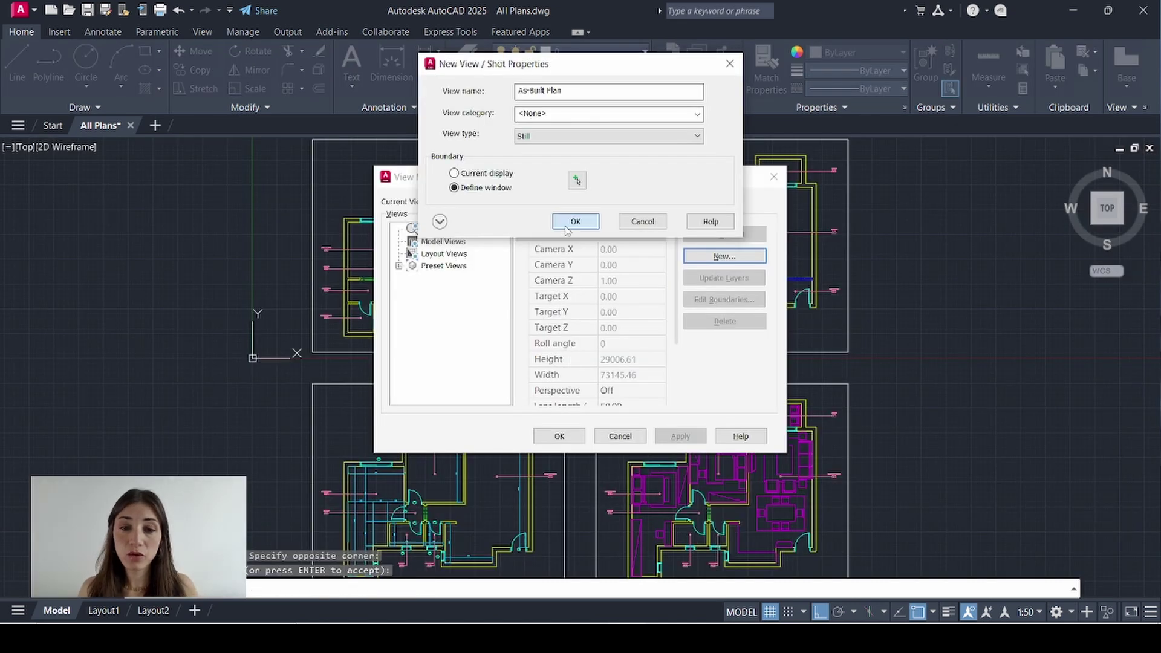
pyautogui.click(575, 221)
# Save 'Demolitioin Plan' and 'Base Plan' views framing the top-right and bottom-left plans
pyautogui.click(733, 259)
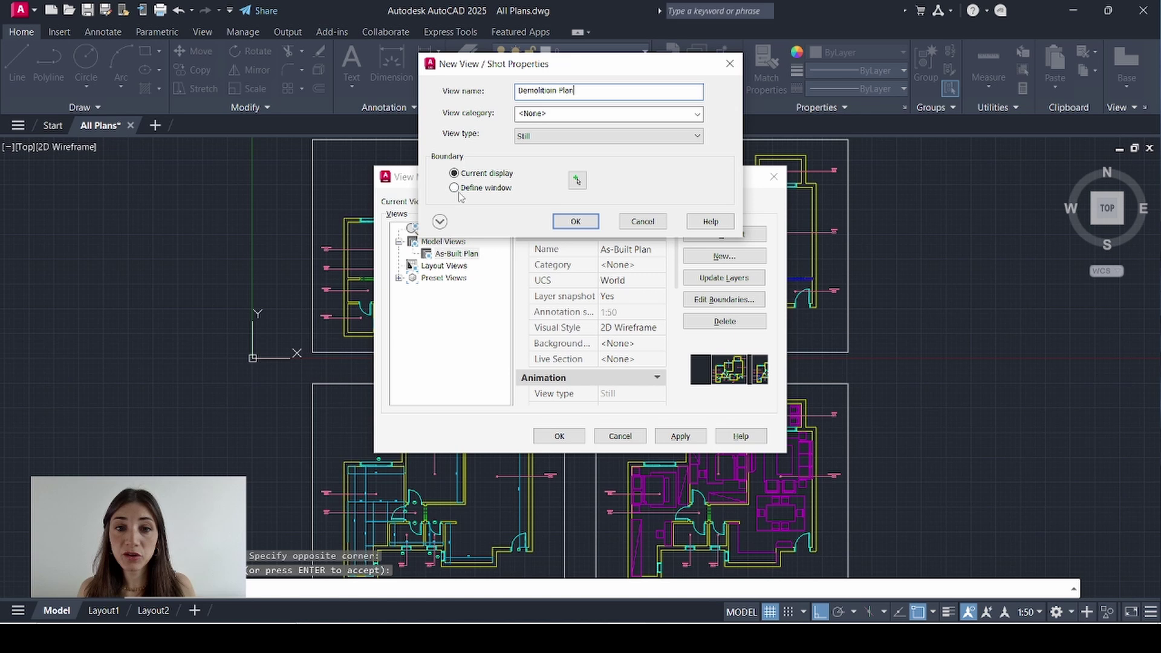
pyautogui.click(577, 180)
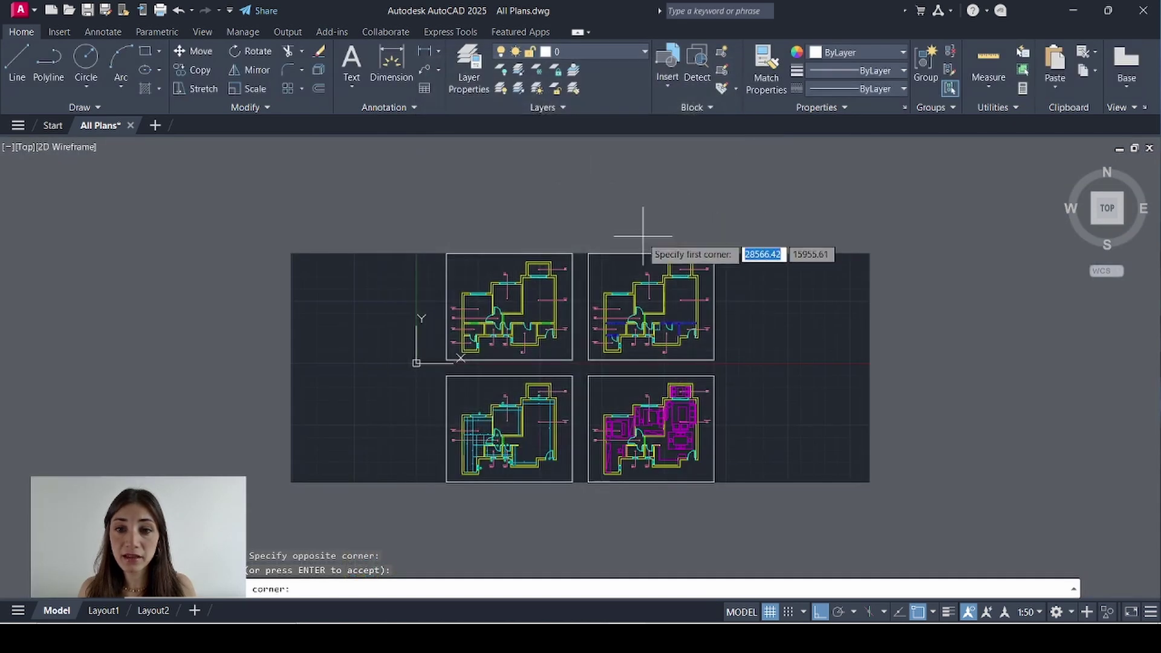
pyautogui.click(588, 254)
pyautogui.click(714, 360)
pyautogui.press('Return')
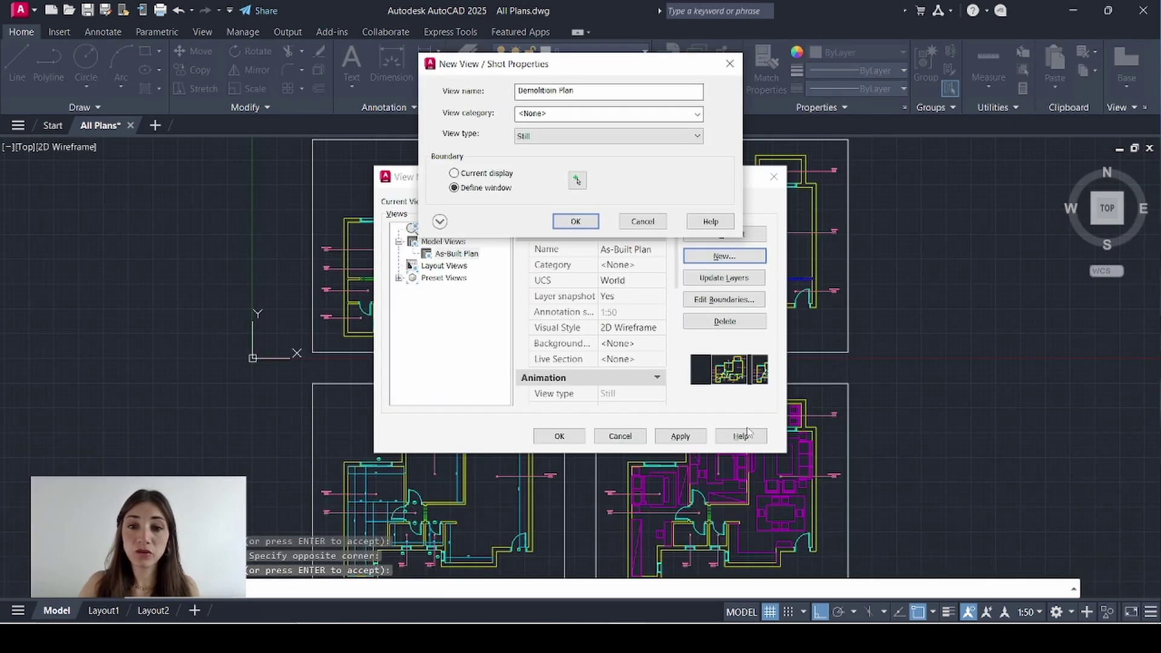
pyautogui.click(570, 223)
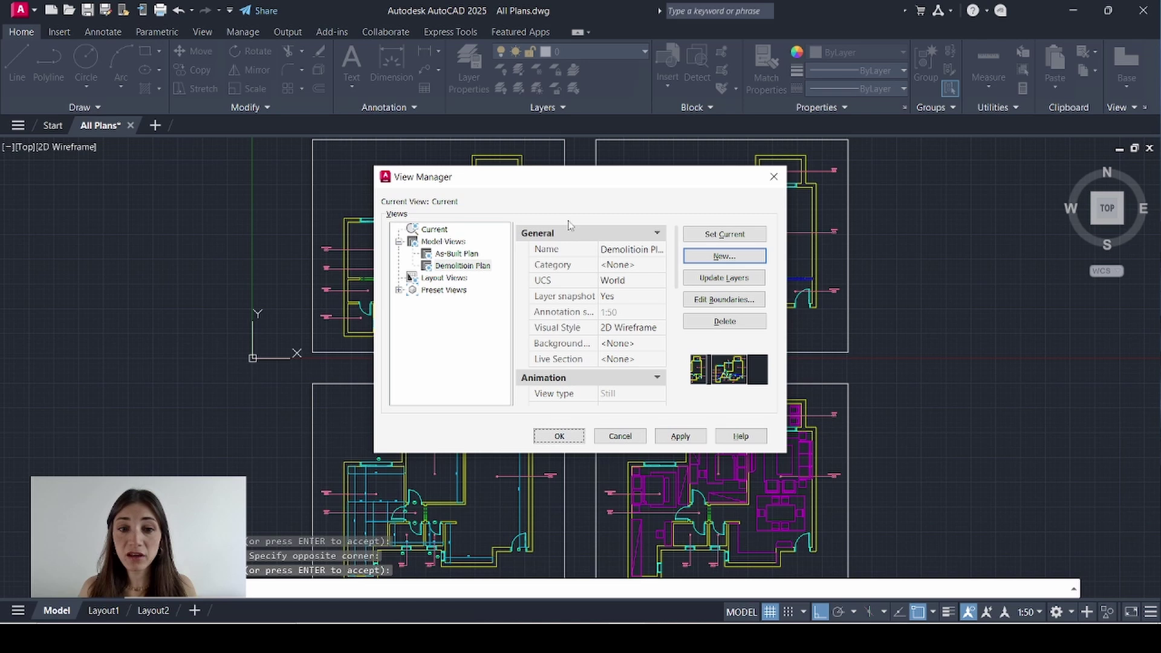
pyautogui.click(685, 257)
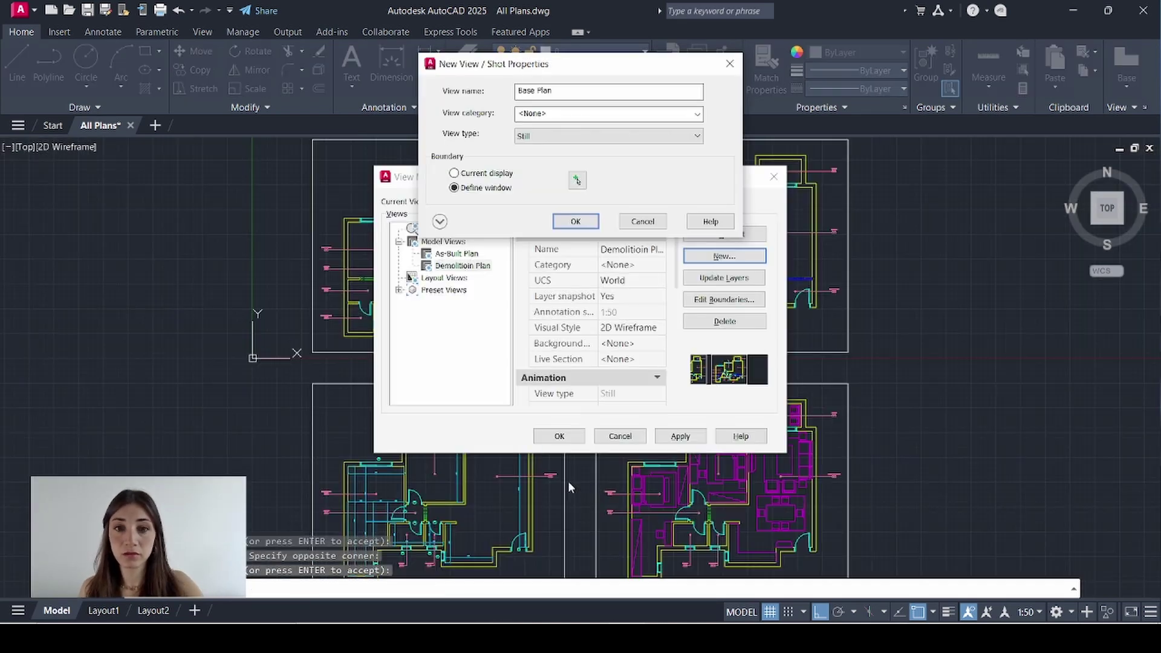
pyautogui.click(576, 221)
pyautogui.click(739, 258)
# Save a 'Furniture Layout Plan' view windowed around the furniture plan
pyautogui.write('Furniture Layout Plan')
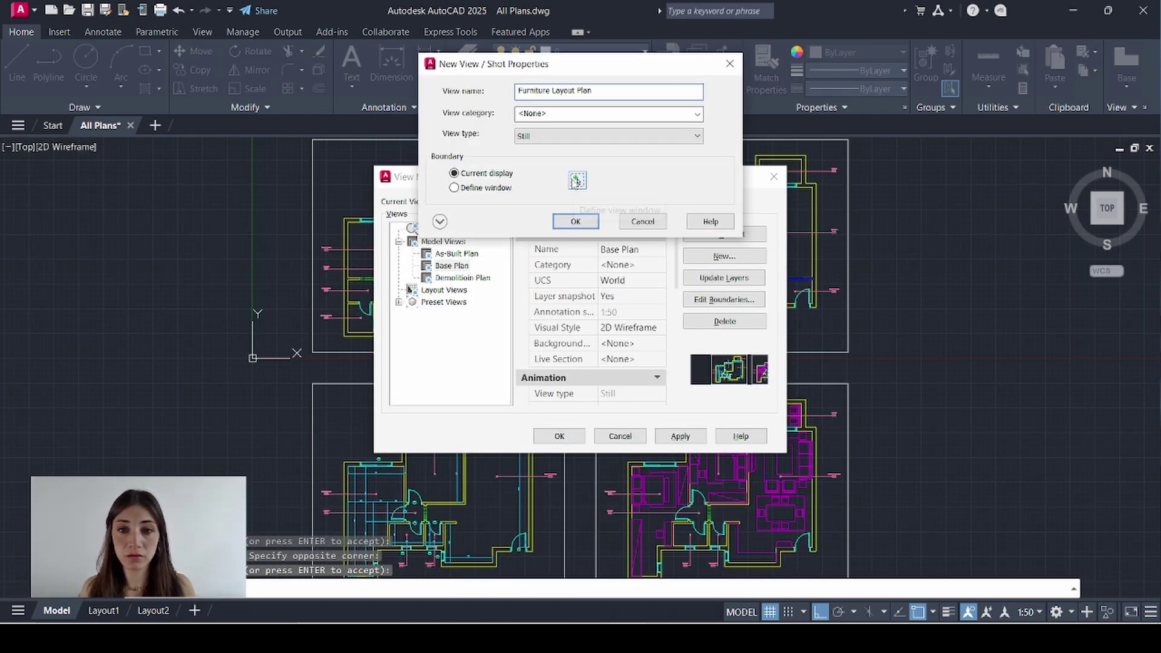
pyautogui.click(577, 180)
pyautogui.click(590, 376)
pyautogui.click(714, 477)
pyautogui.press('Return')
pyautogui.click(578, 221)
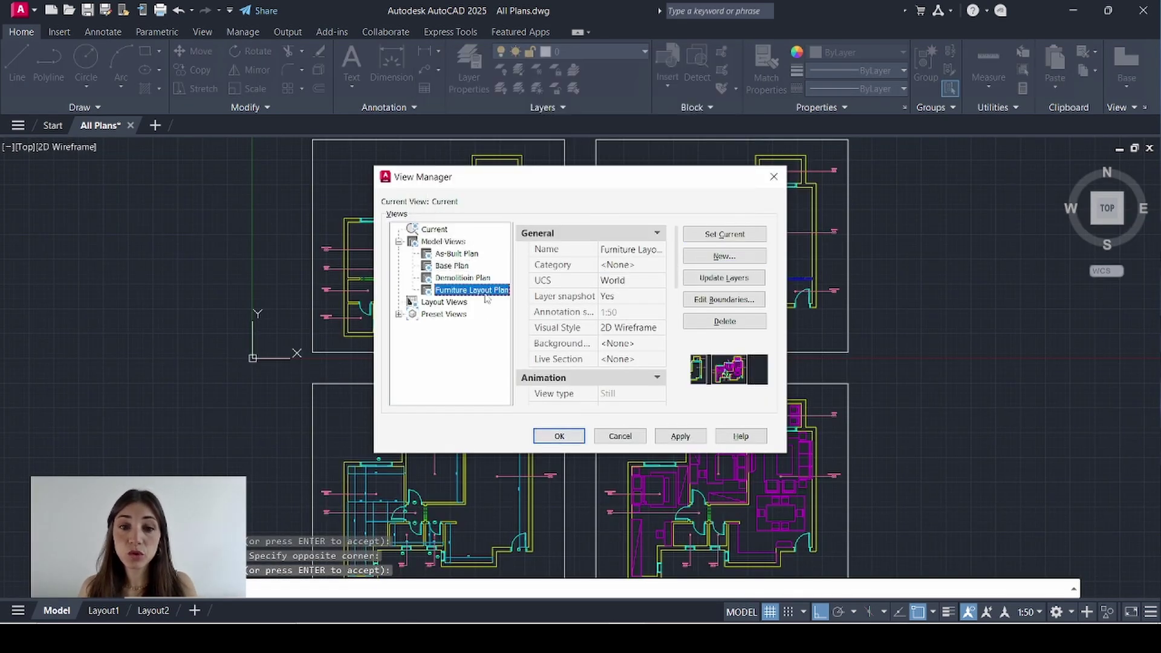
# Review the four saved views in View Manager and close it
pyautogui.click(453, 255)
pyautogui.click(452, 266)
pyautogui.click(452, 278)
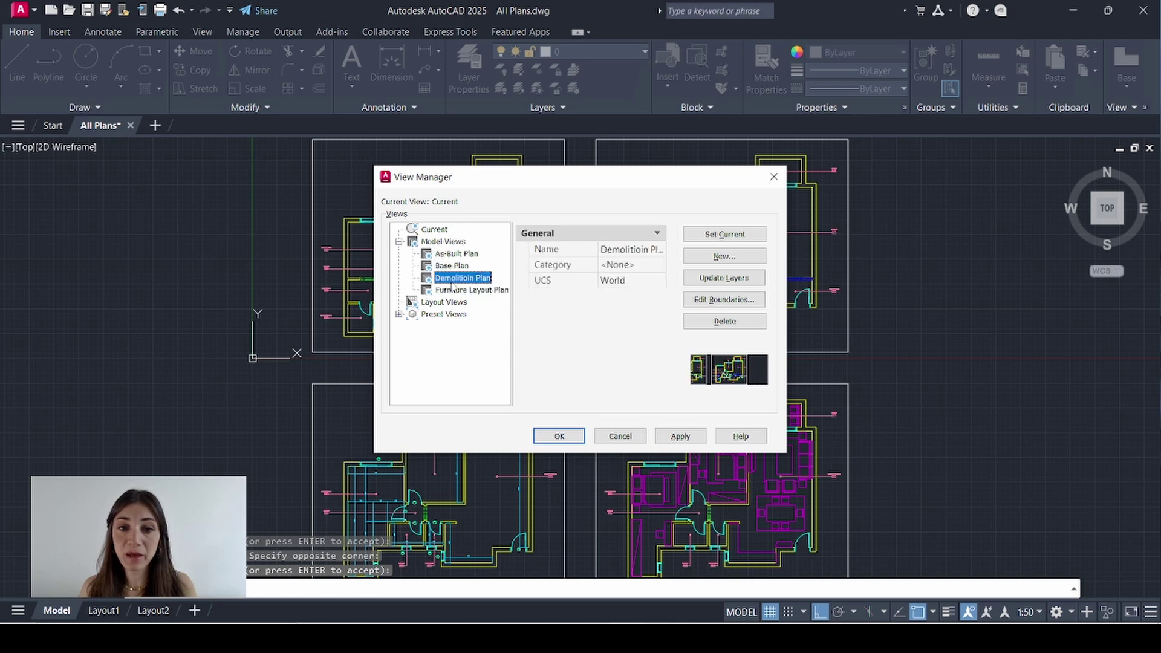
pyautogui.click(459, 290)
pyautogui.click(559, 436)
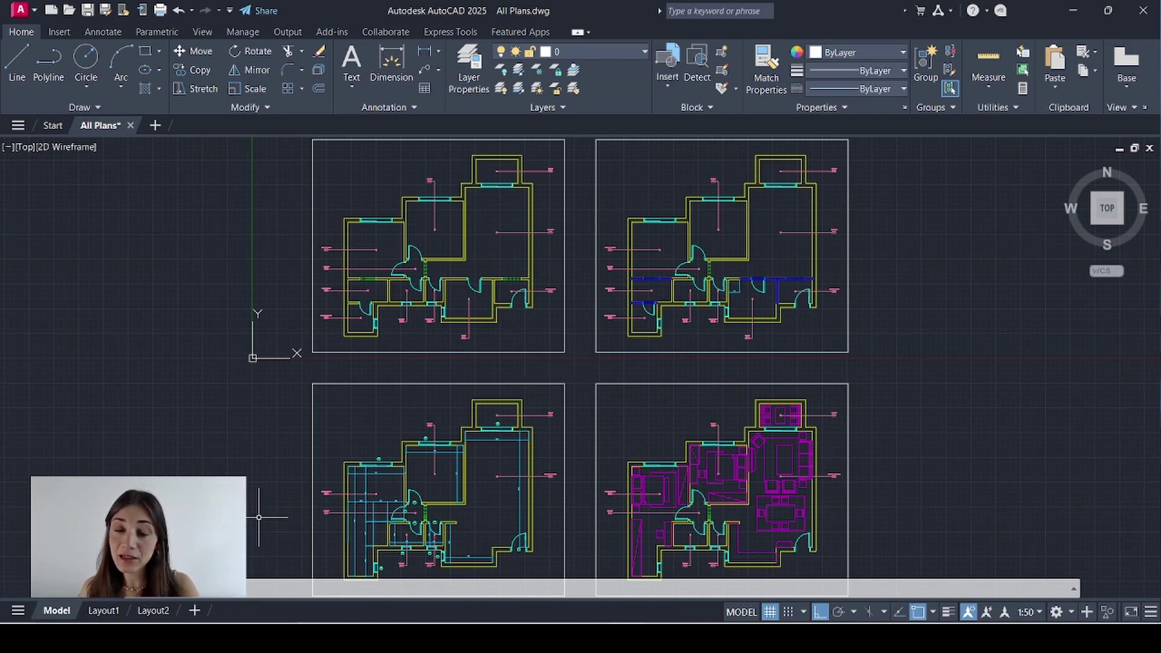
# Insert the A3 TITLE BLOCK layout from Title Blocks.dwg using Layout1's From Template option
pyautogui.rightClick(98, 614)
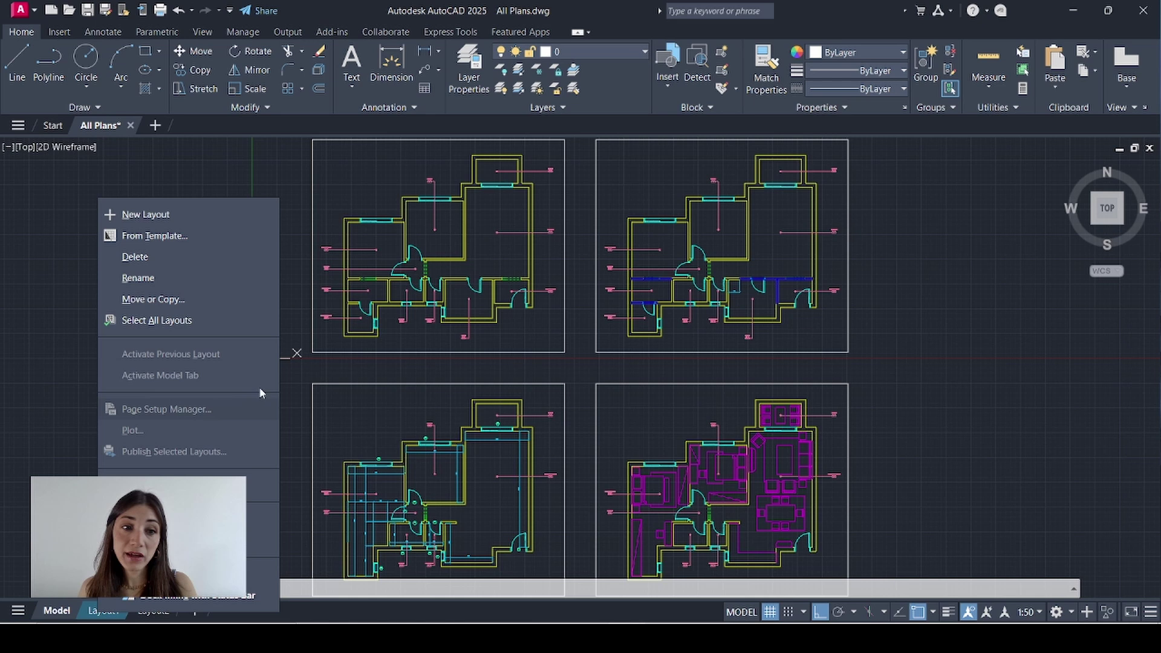
pyautogui.click(220, 235)
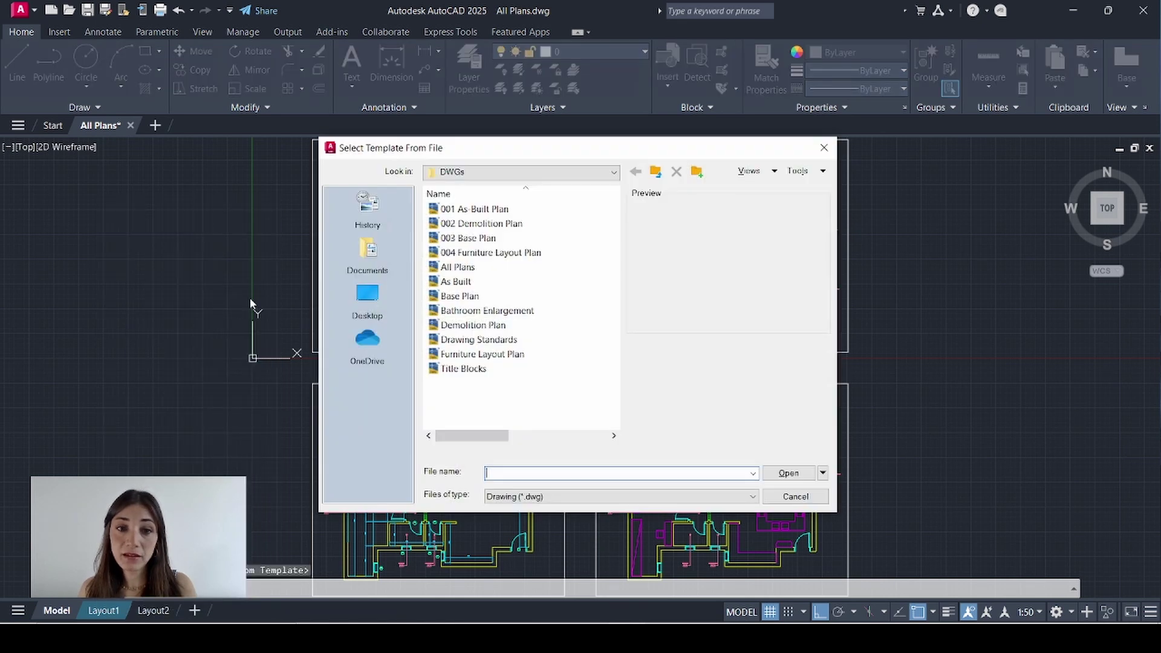
pyautogui.click(475, 368)
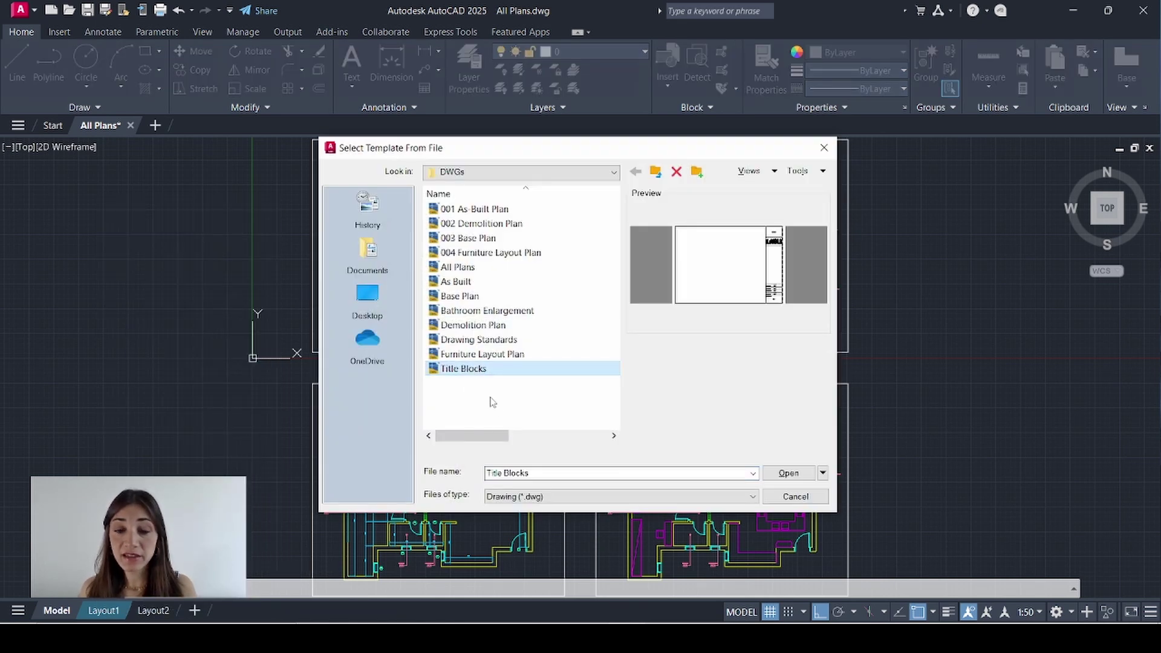
pyautogui.click(788, 473)
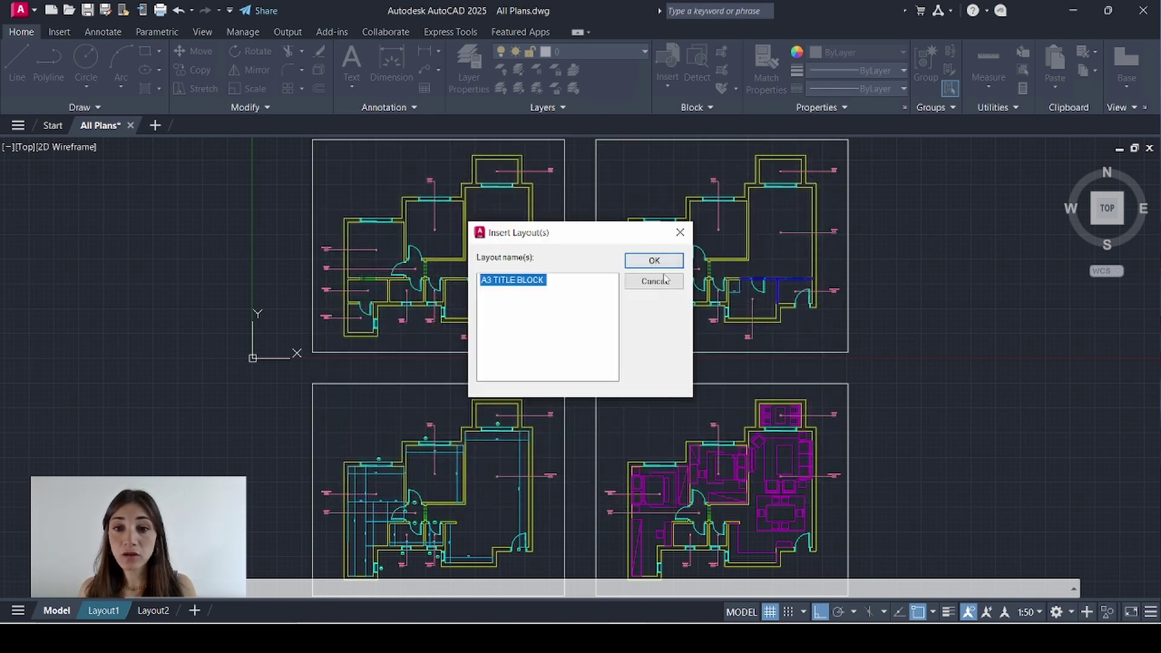
pyautogui.click(655, 260)
pyautogui.click(222, 611)
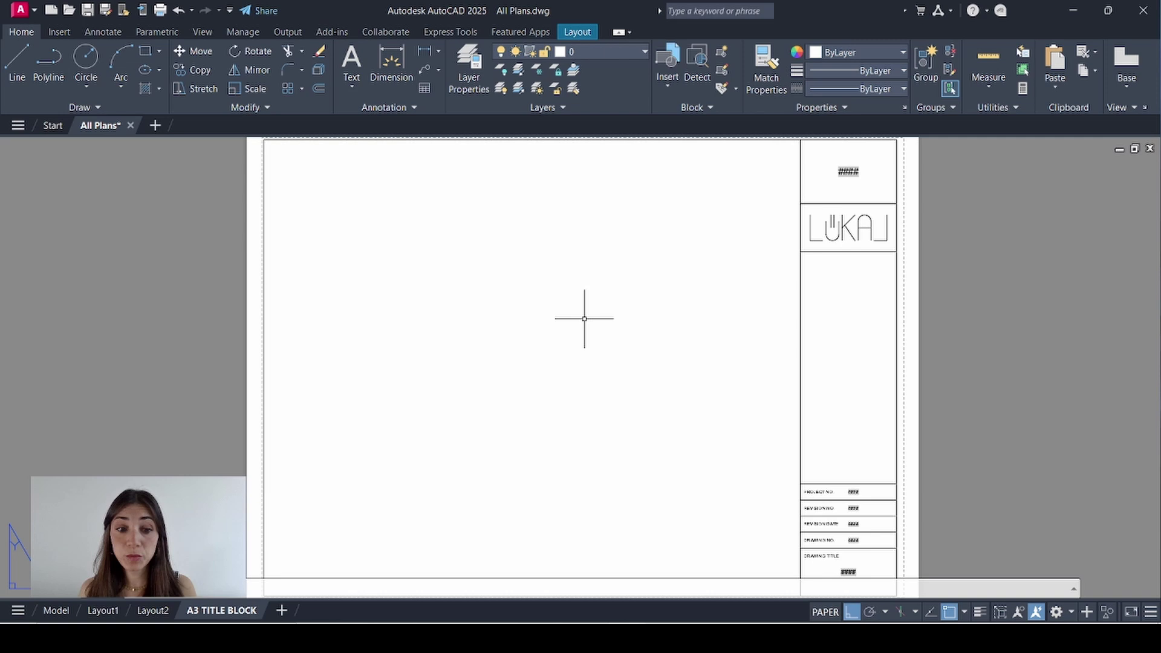
# Copy the A3 TITLE BLOCK layout to the end of the layout tabs
pyautogui.rightClick(236, 615)
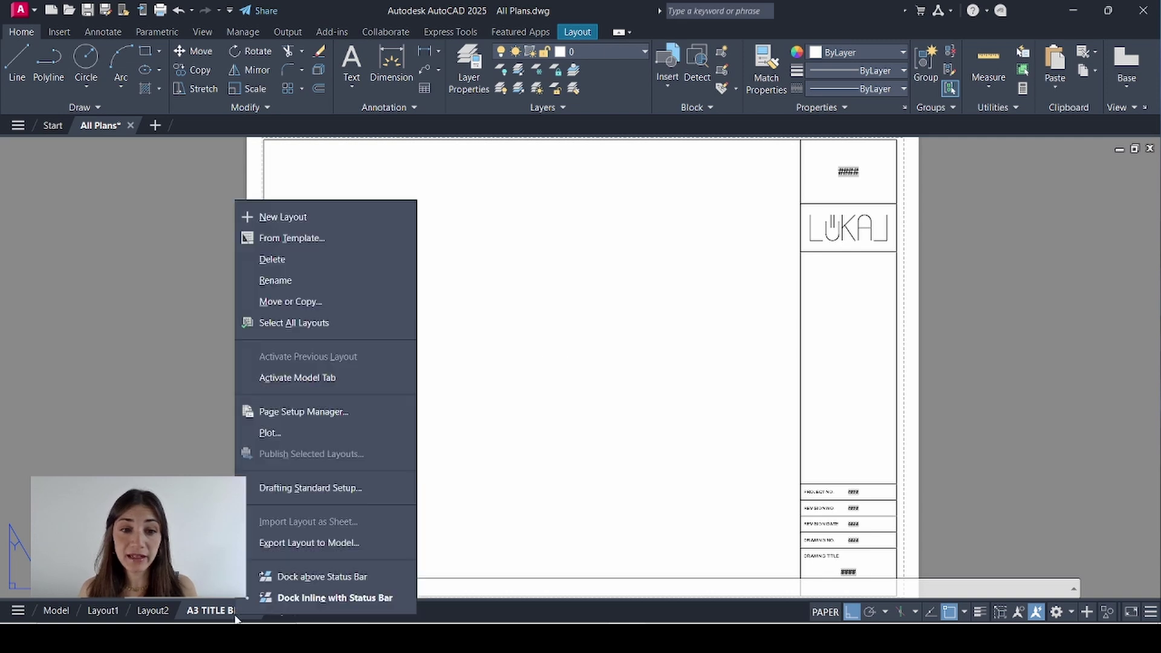
pyautogui.click(319, 297)
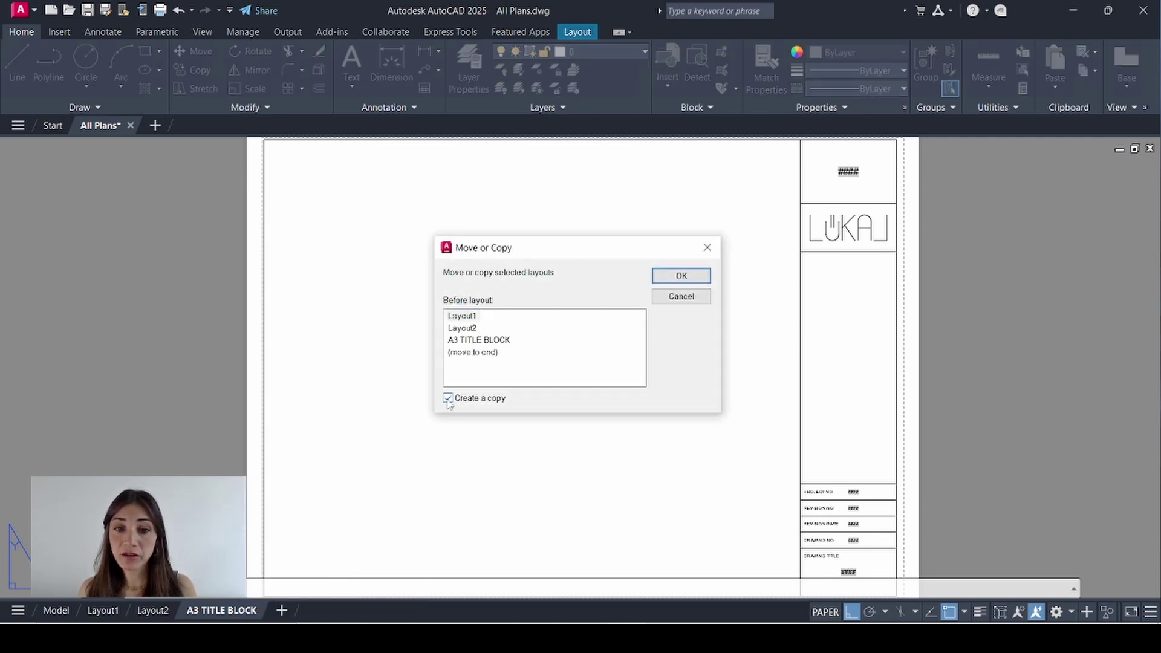
pyautogui.click(483, 353)
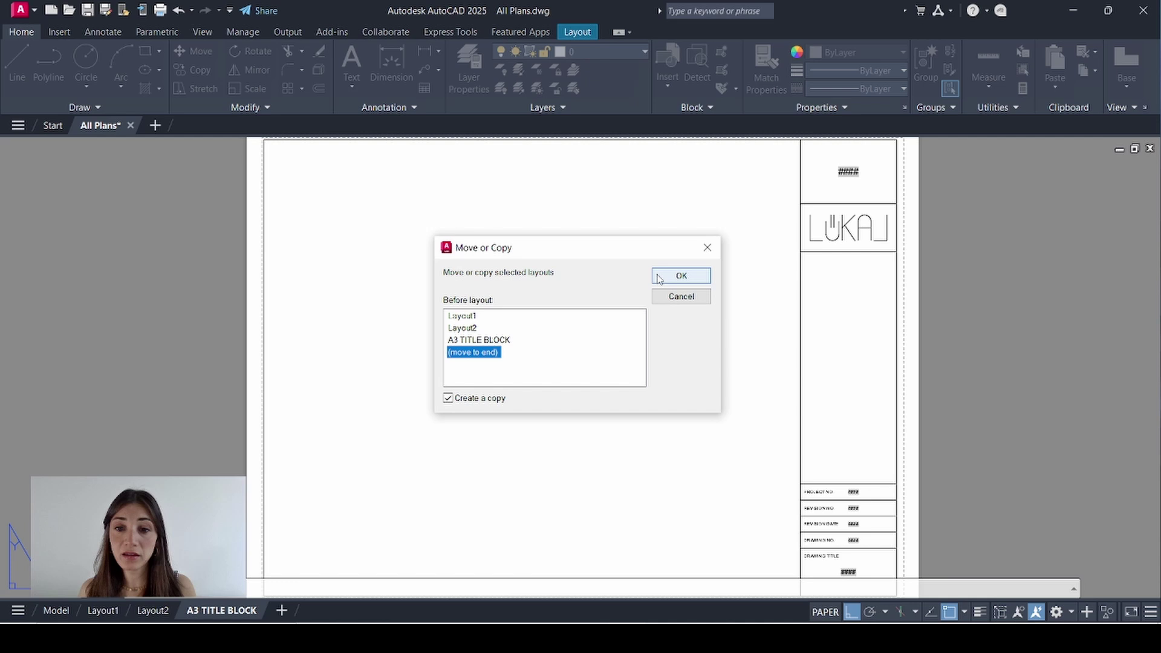
pyautogui.click(680, 275)
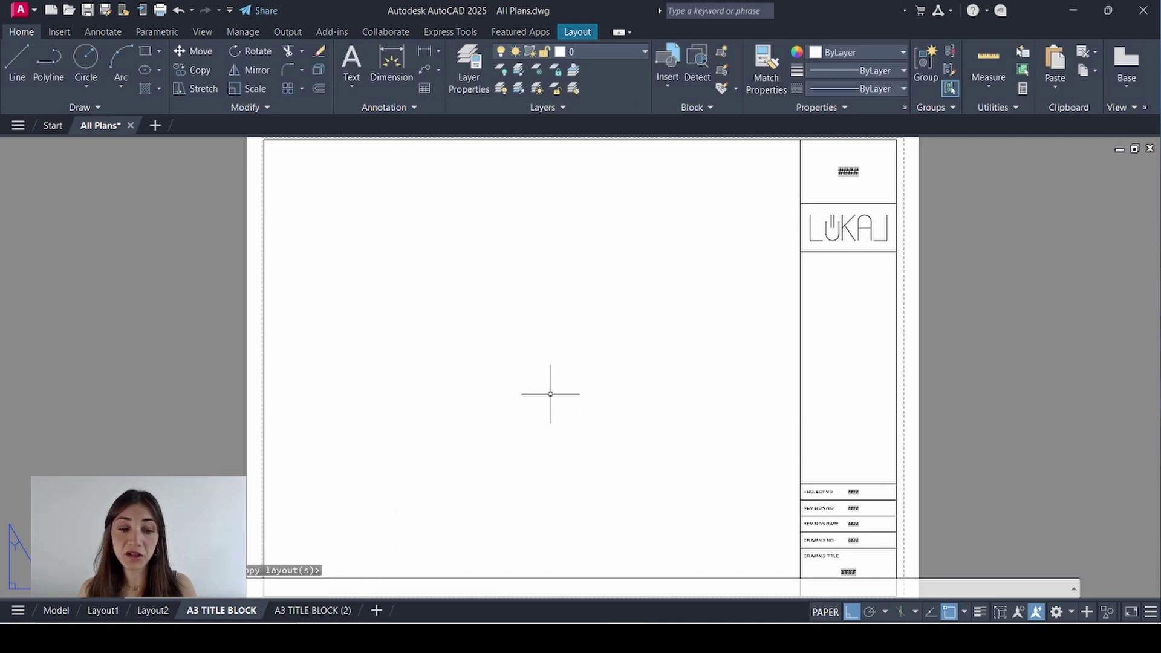
# Copy both title-block layouts to the end, then begin deleting the old Layout1
pyautogui.click(320, 610)
pyautogui.rightClick(319, 611)
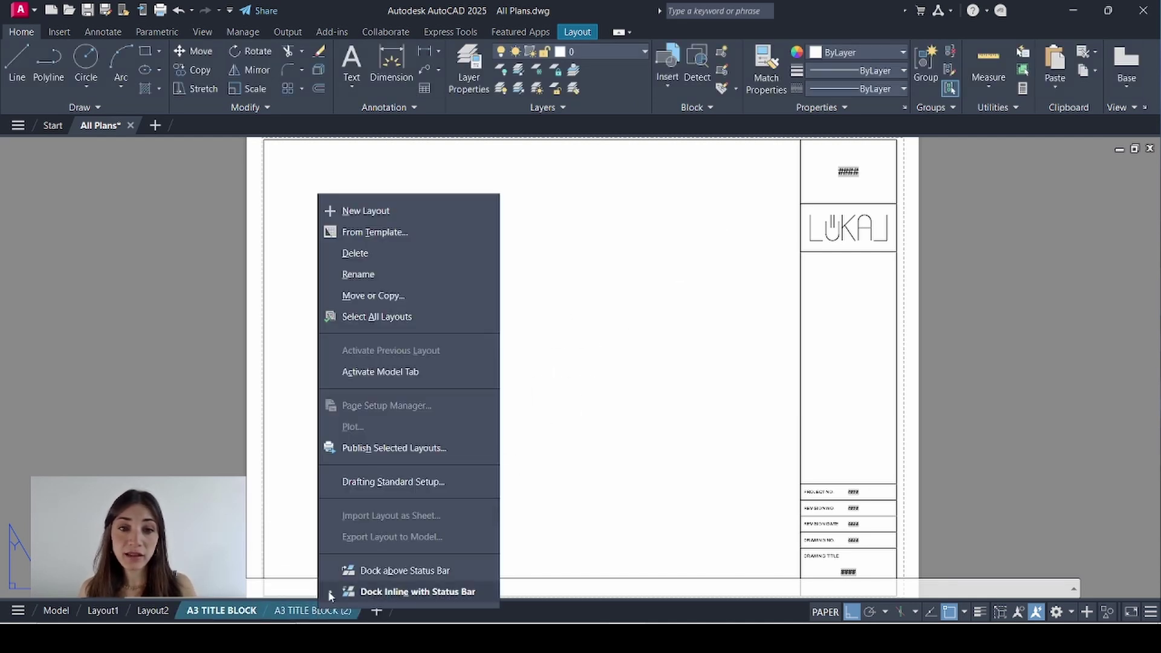
pyautogui.click(401, 298)
pyautogui.click(448, 398)
pyautogui.click(473, 364)
pyautogui.click(681, 275)
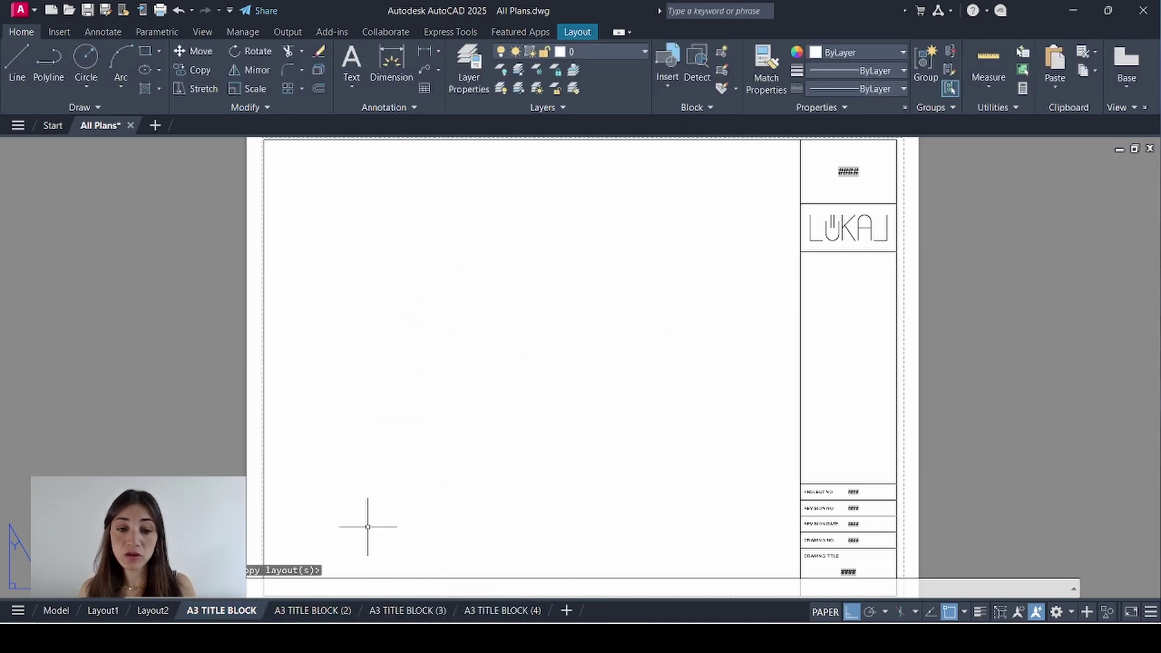
pyautogui.click(112, 612)
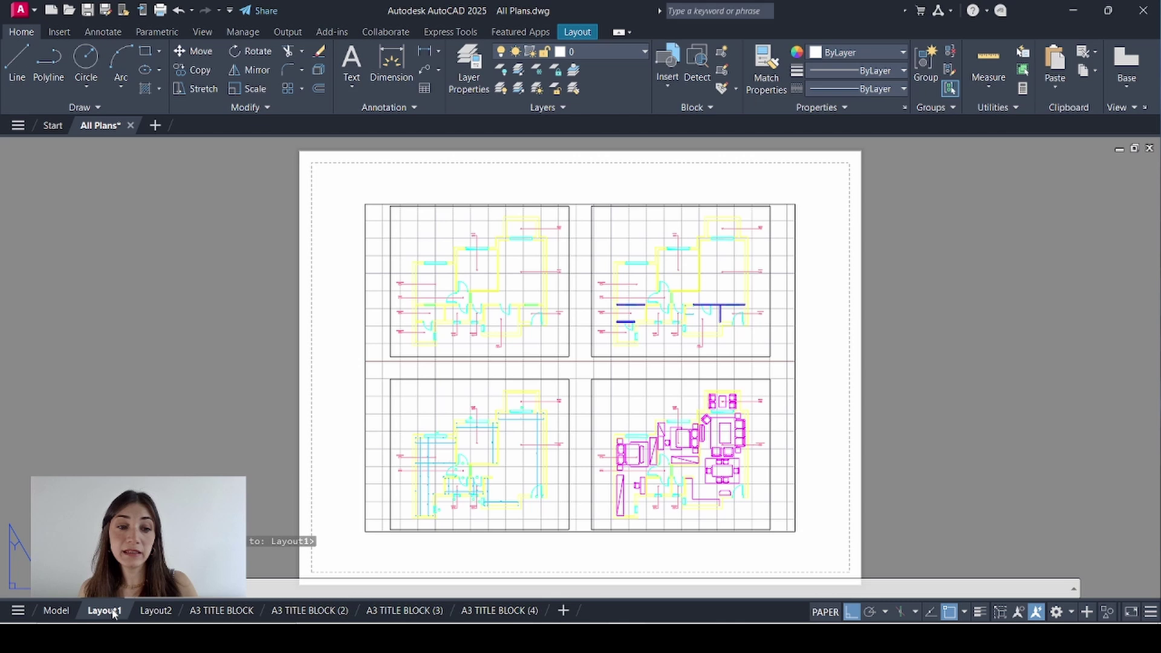
pyautogui.rightClick(152, 612)
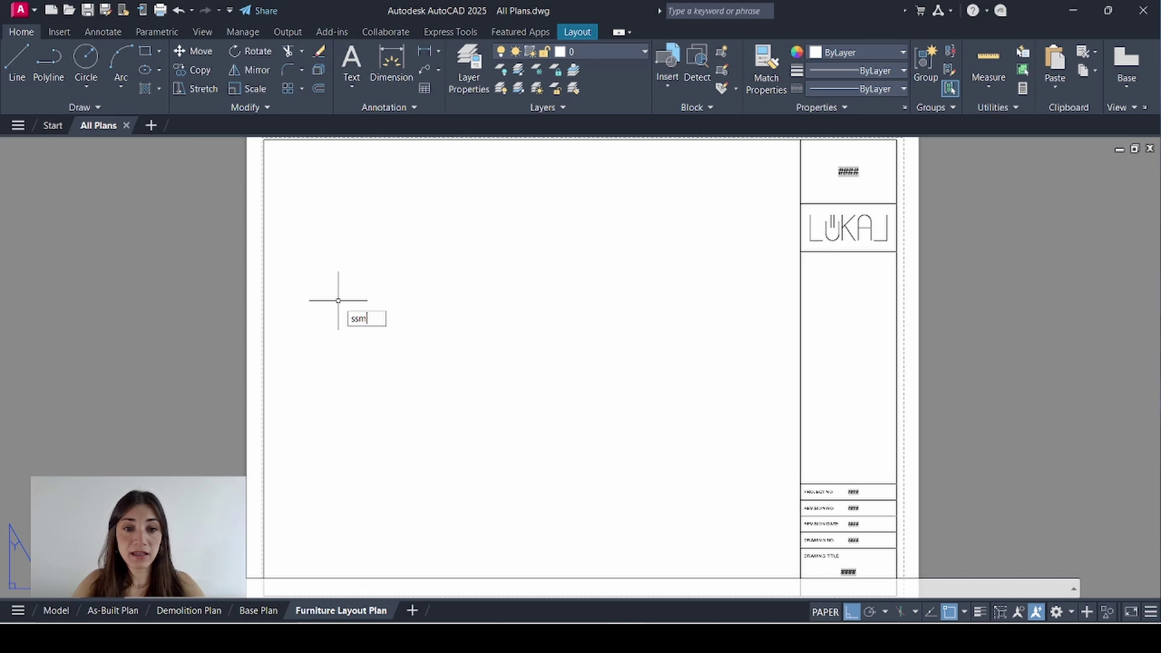
# Create 'Example Sheet Set' from the New Sheet Set example in Sheet Set Manager
pyautogui.press('Return')
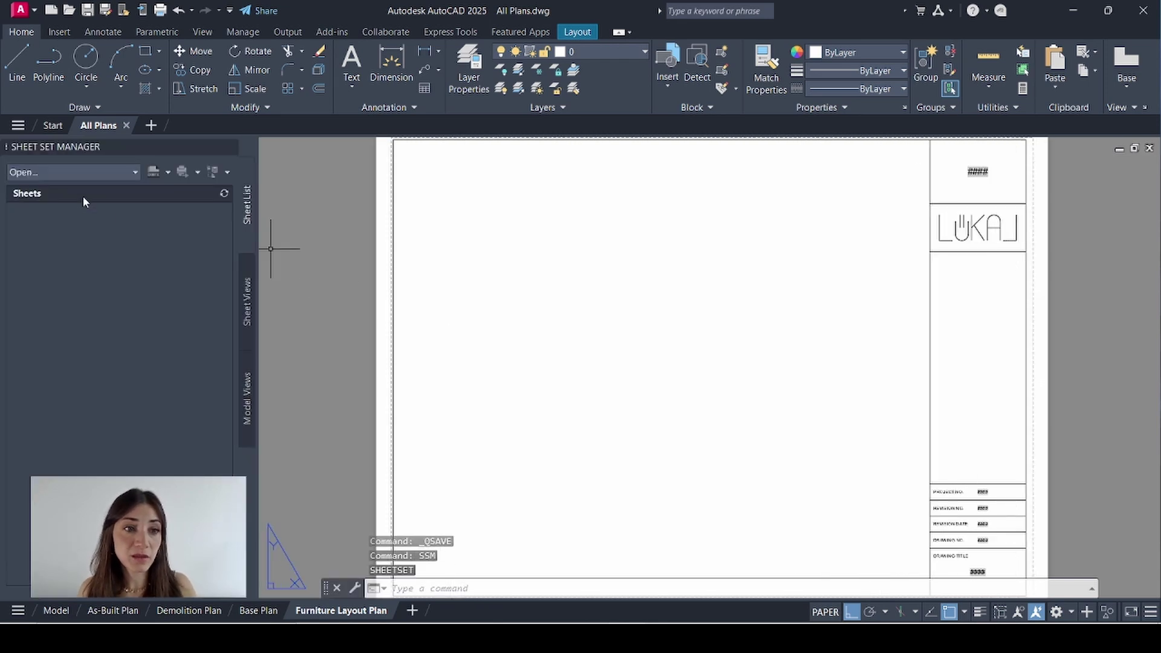
pyautogui.click(81, 173)
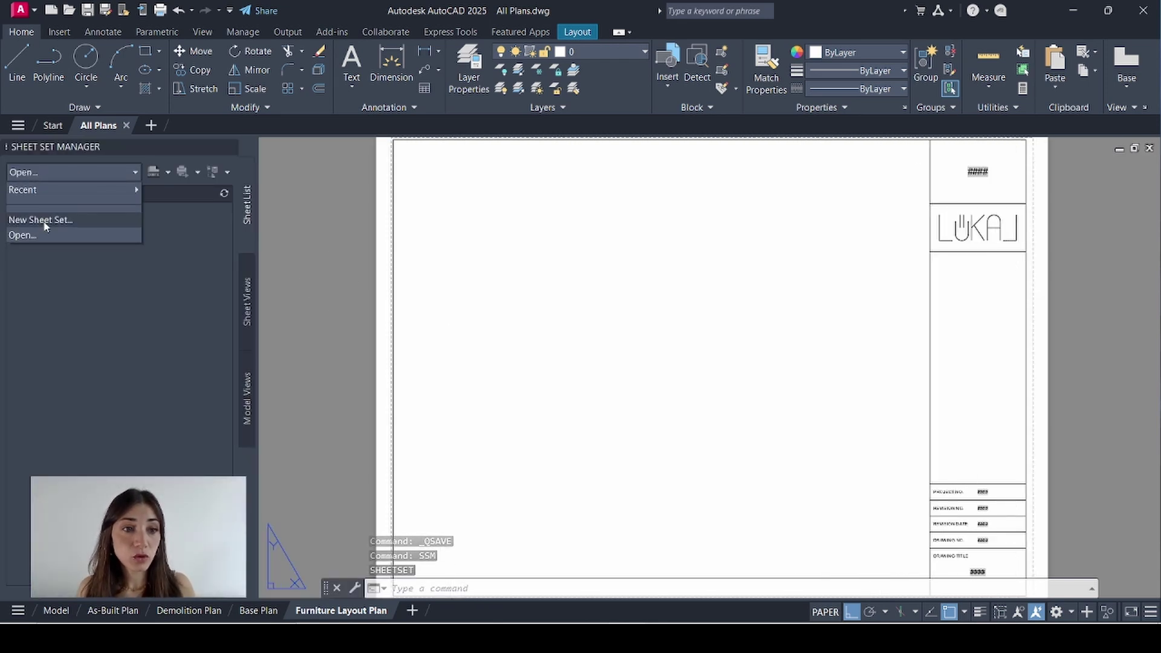
pyautogui.click(45, 222)
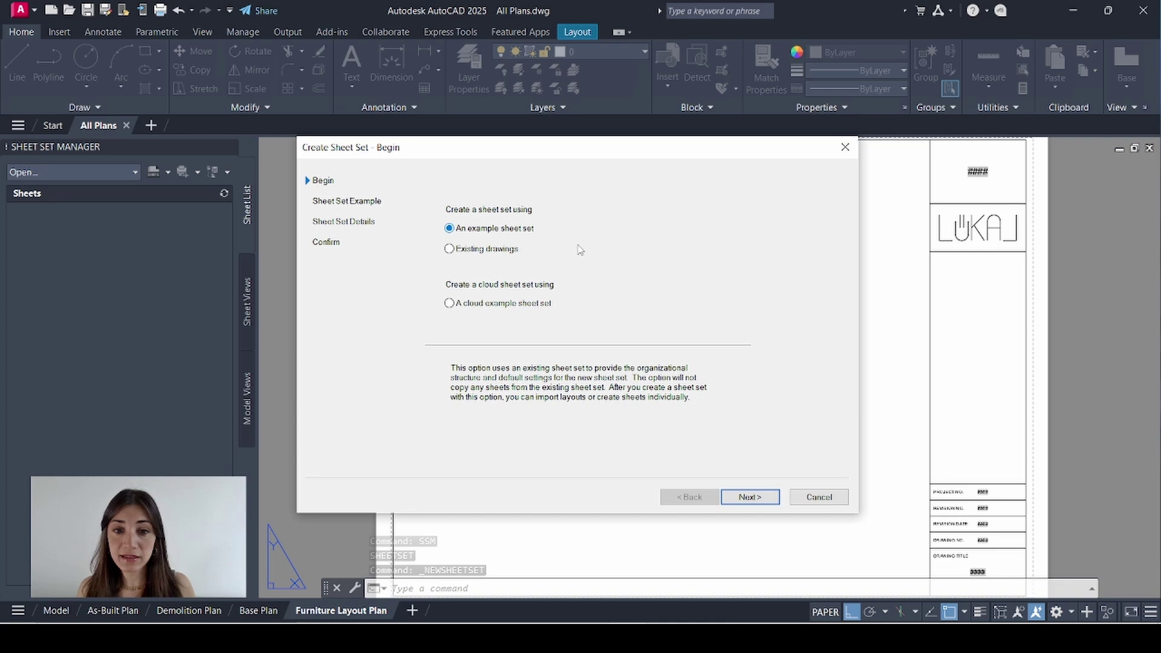
pyautogui.click(736, 495)
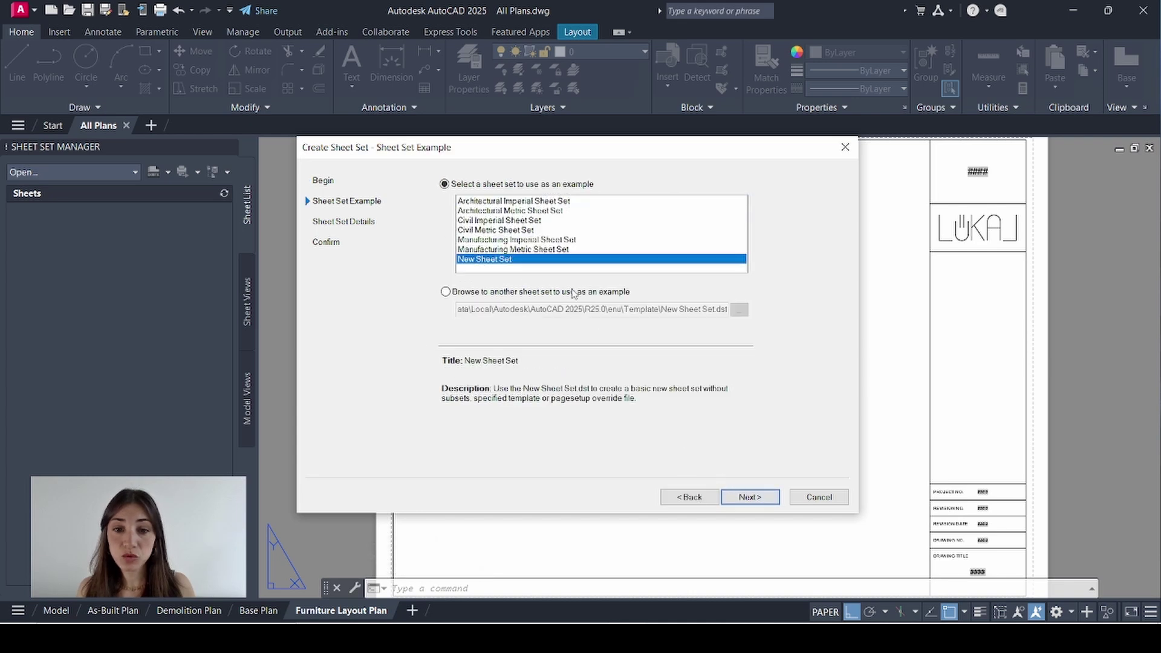
pyautogui.click(745, 500)
pyautogui.write('F')
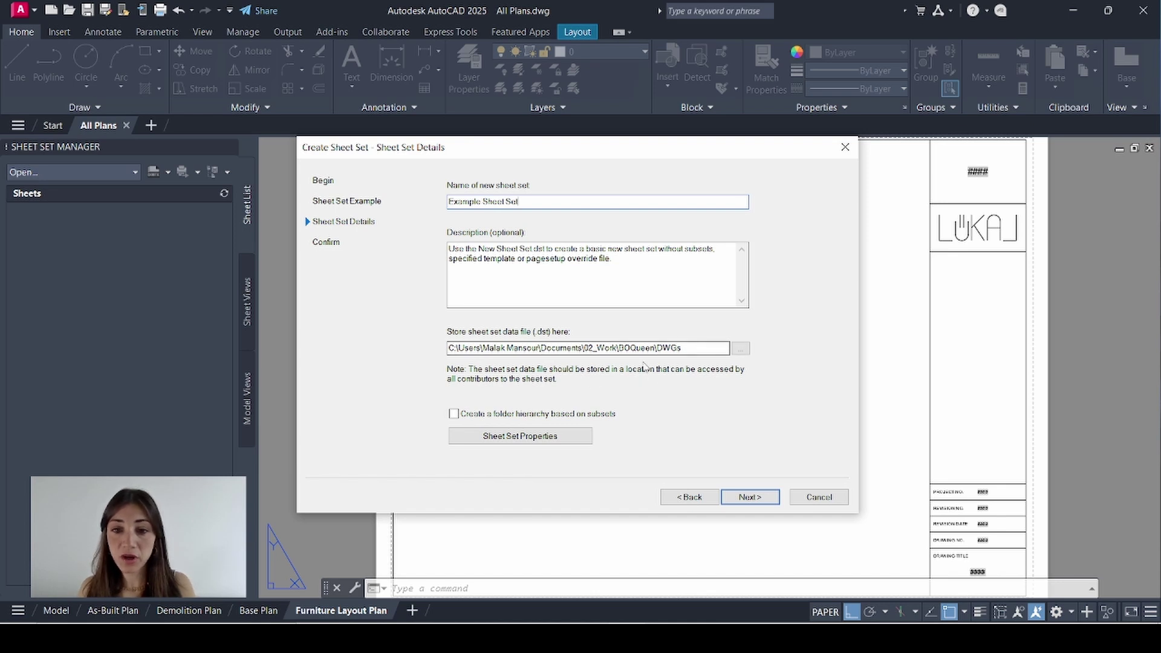
pyautogui.click(749, 496)
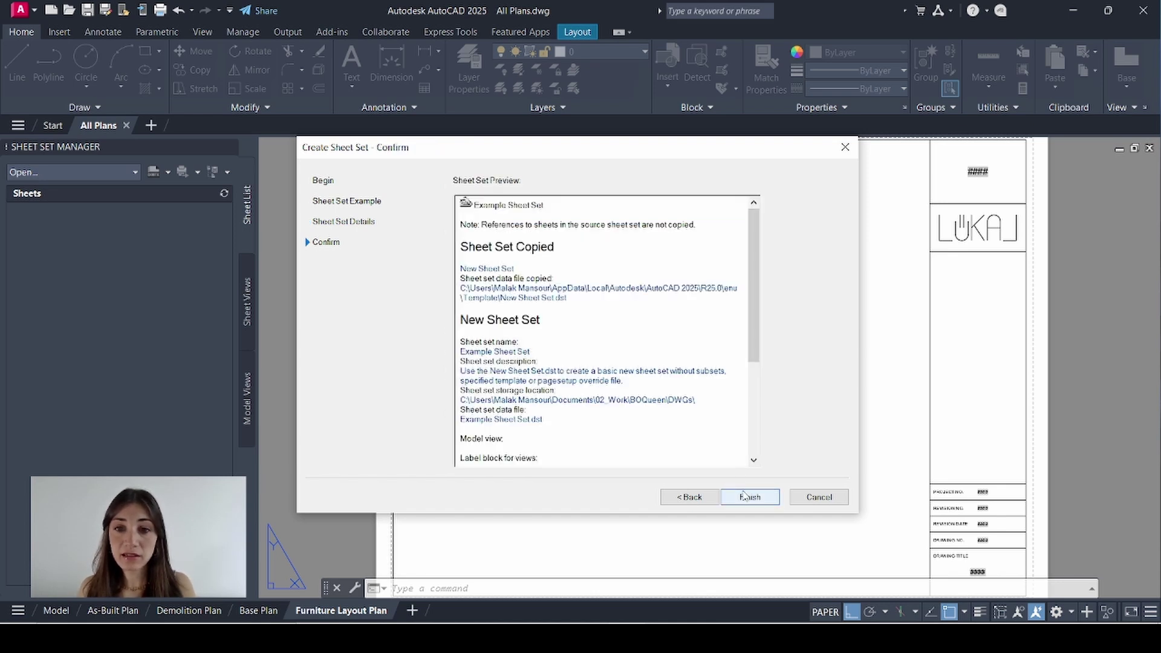
pyautogui.click(749, 496)
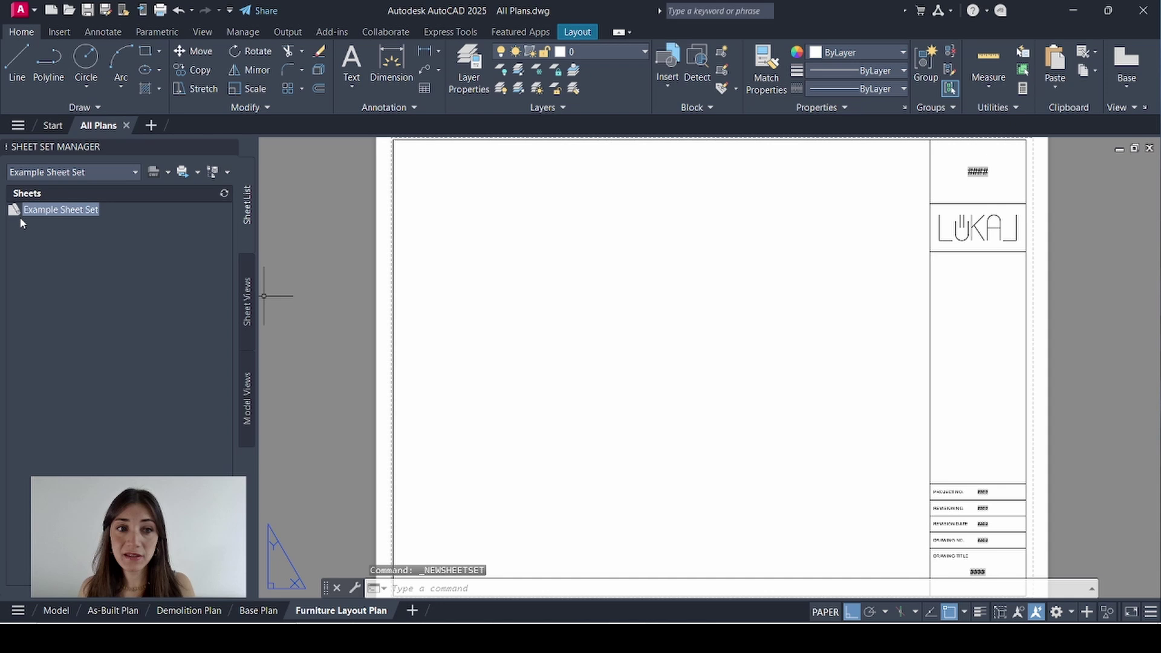
# Import the four layouts of All Plans.dwg as sheets with Import Layout as Sheet
pyautogui.rightClick(72, 211)
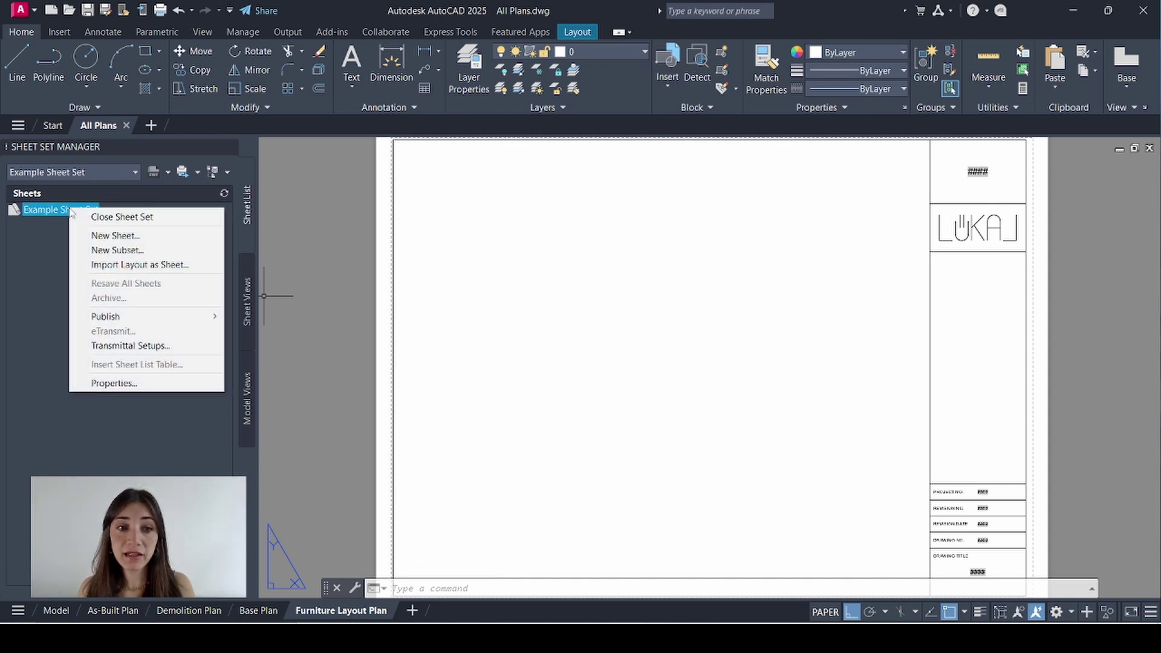
pyautogui.click(138, 267)
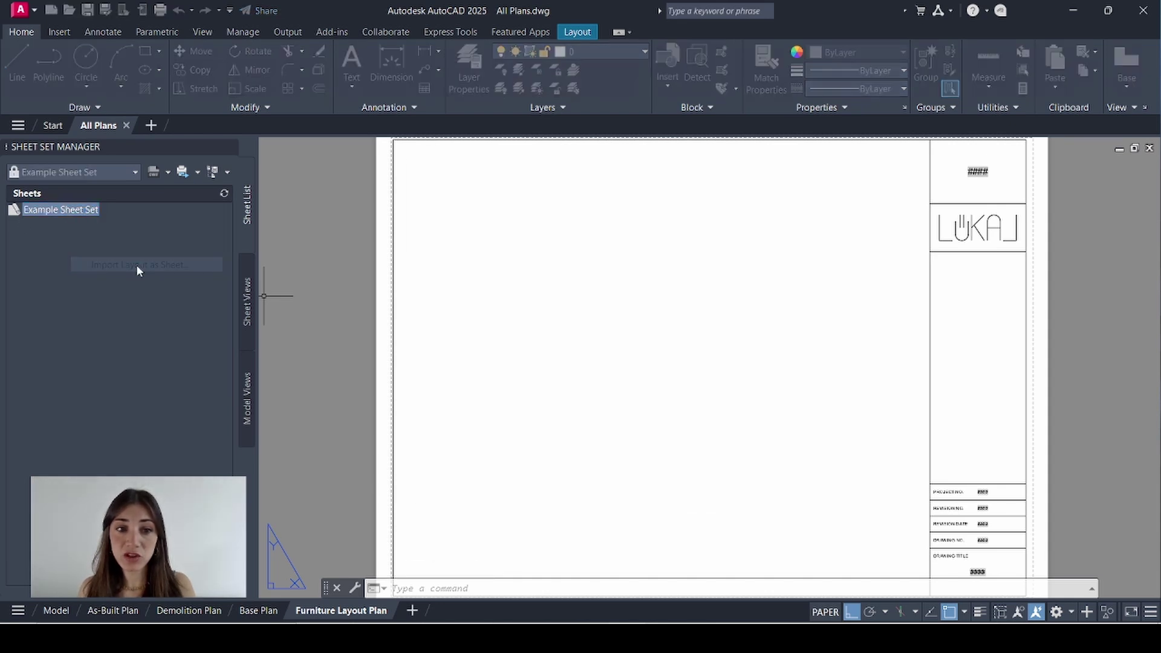
pyautogui.click(569, 210)
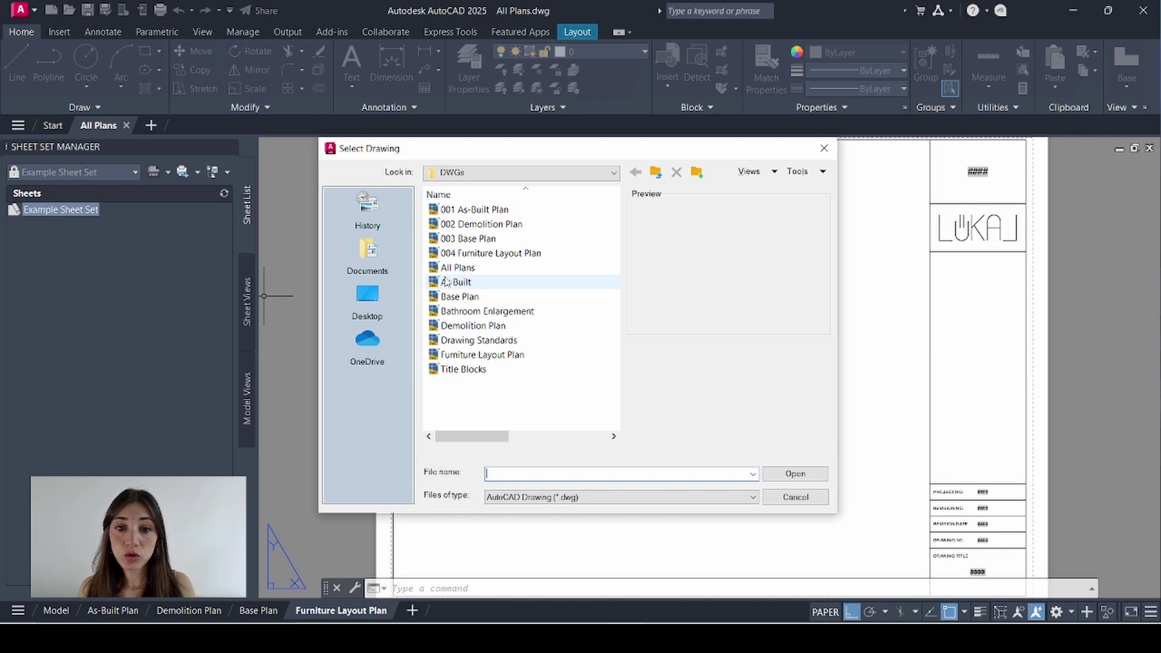
pyautogui.click(471, 270)
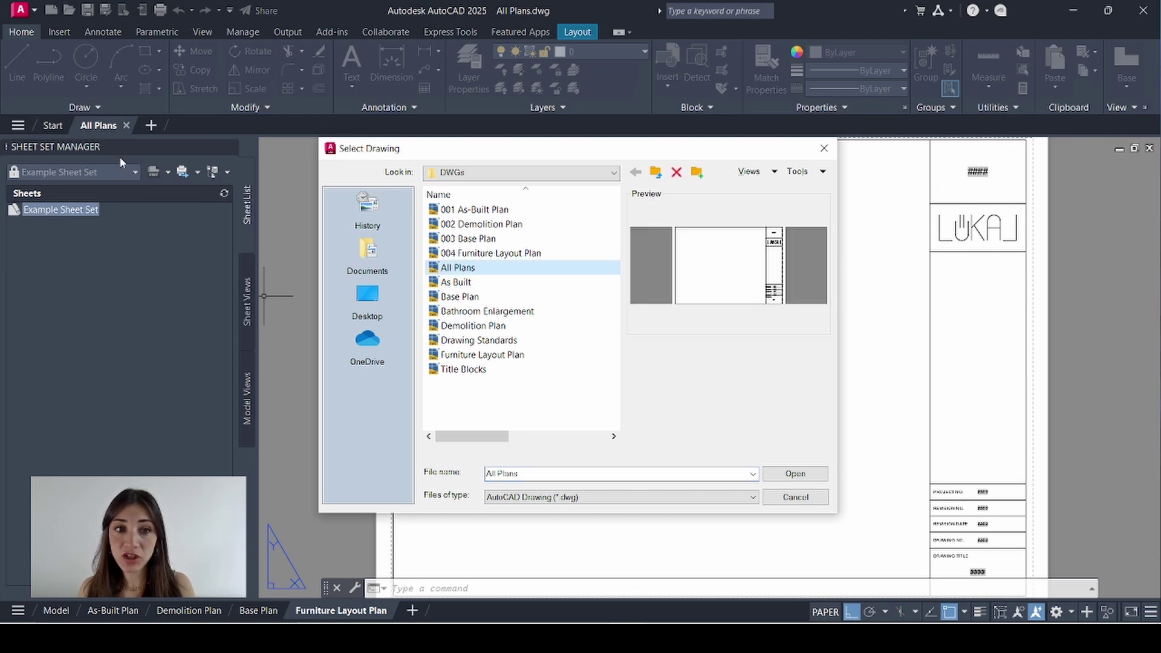
pyautogui.click(787, 473)
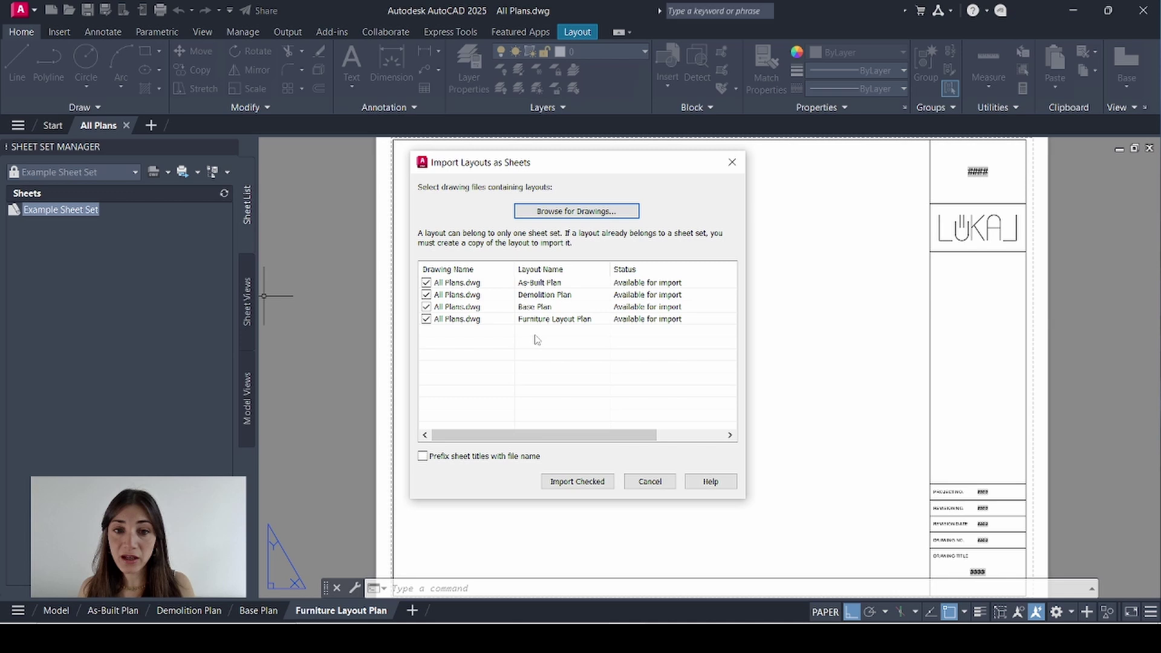
pyautogui.click(577, 481)
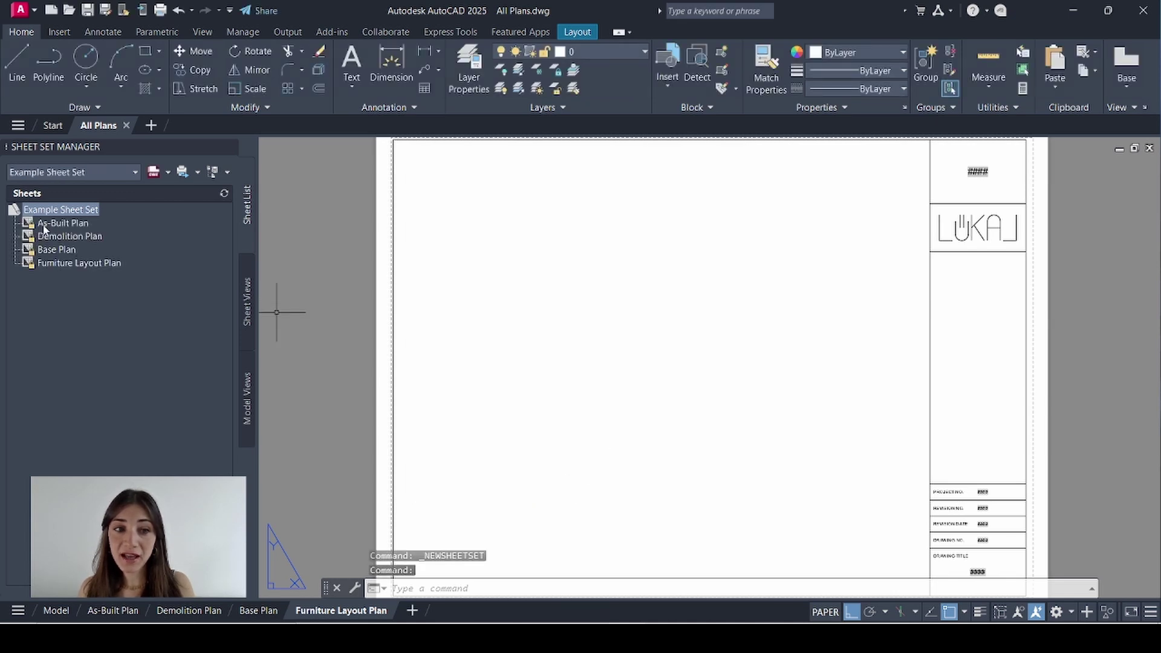
# Set the sheet set's view label block to VIEW LABEL BLOCK from Drawing Standards.dwg
pyautogui.rightClick(80, 210)
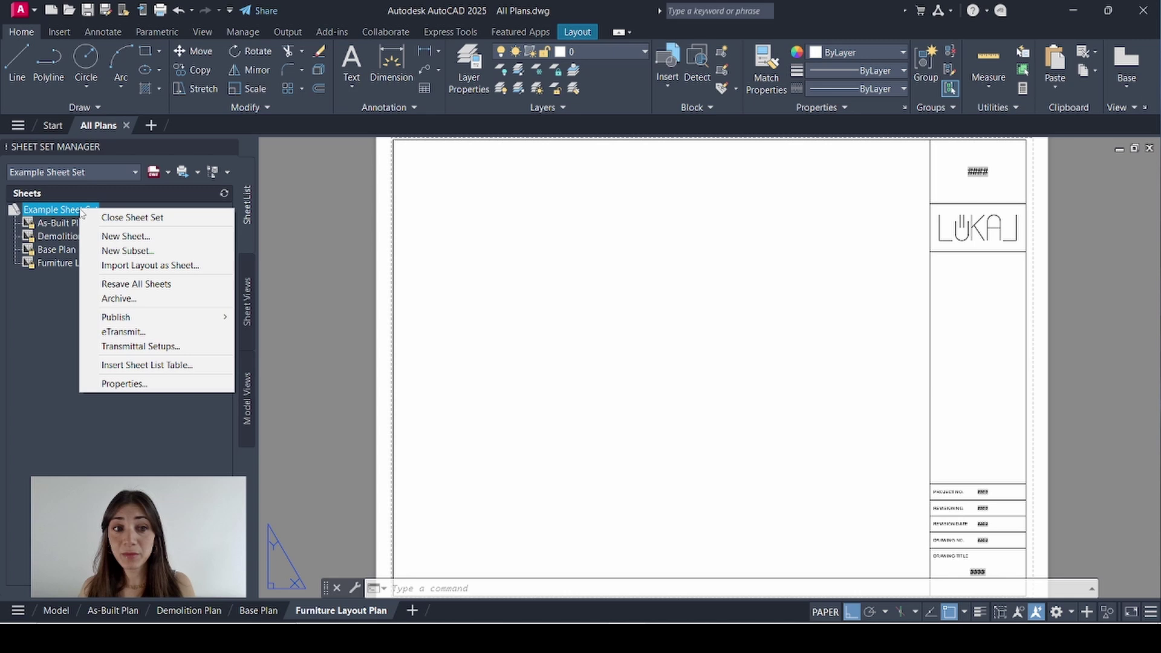
pyautogui.click(124, 384)
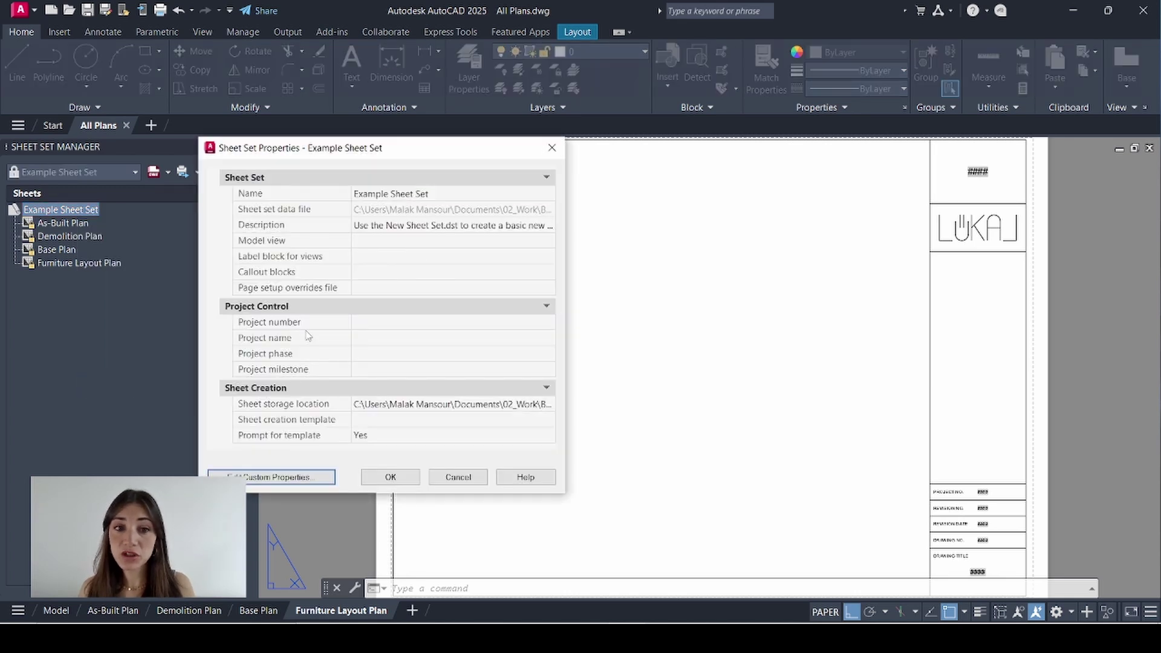
pyautogui.click(310, 256)
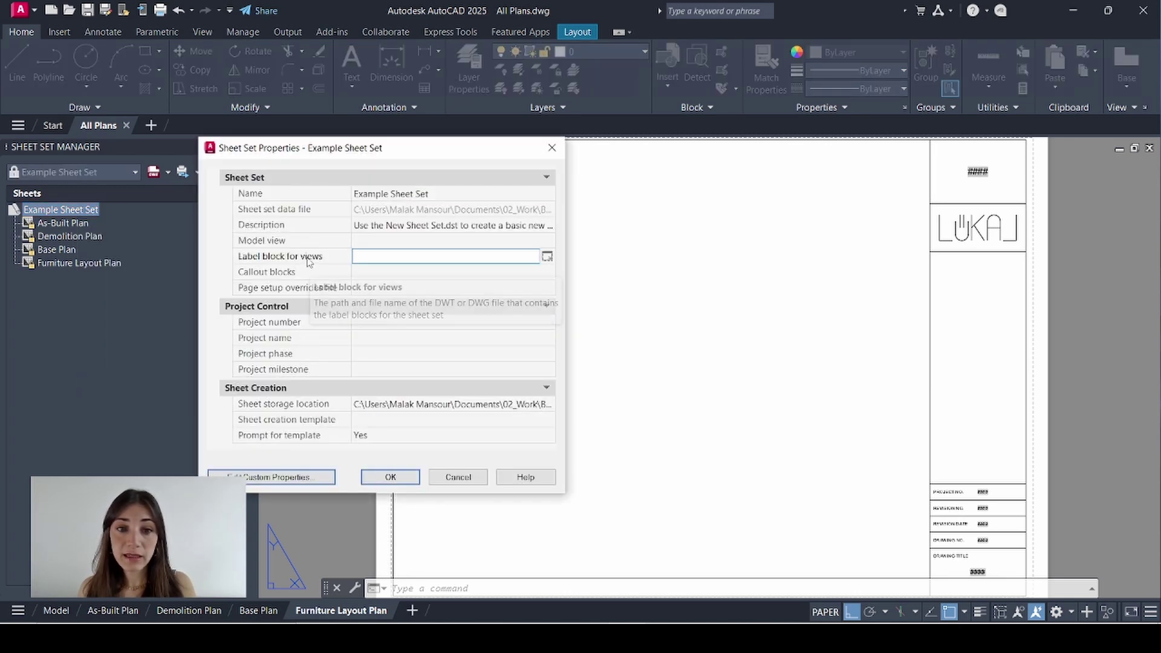
pyautogui.click(547, 257)
pyautogui.click(423, 252)
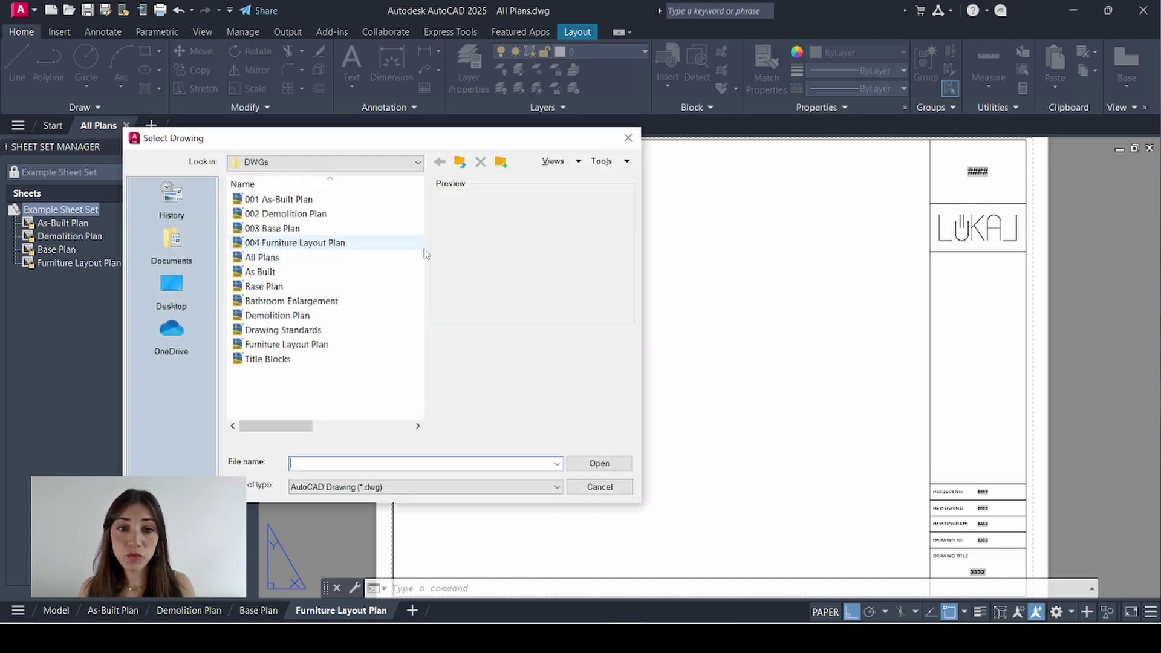
pyautogui.click(298, 333)
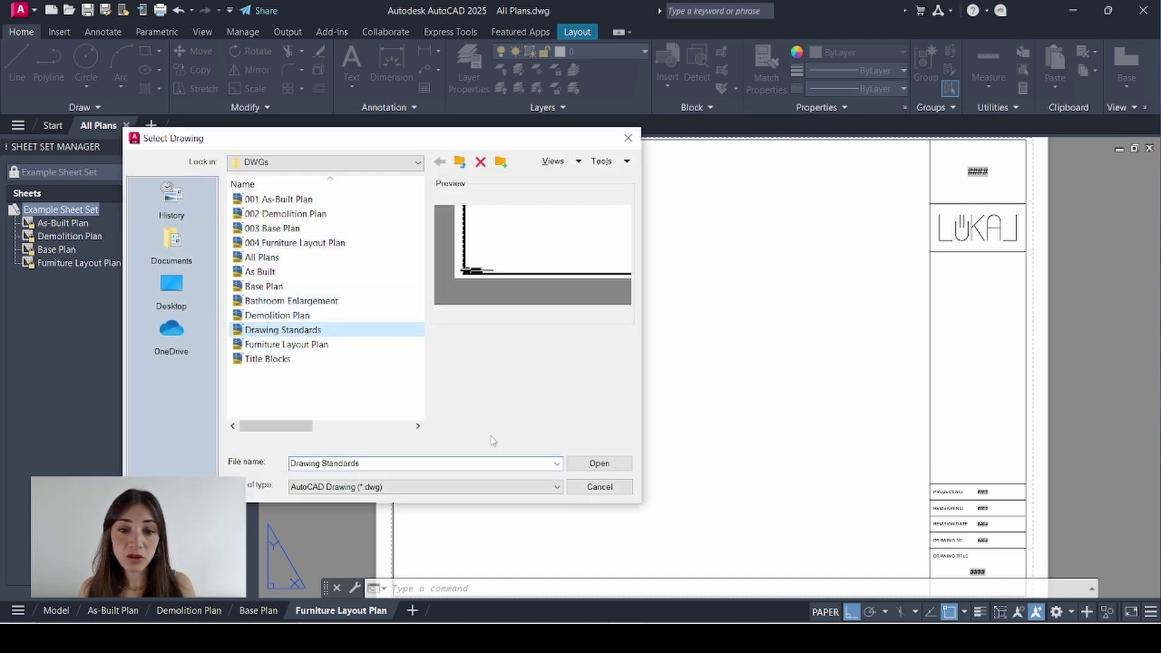
pyautogui.click(600, 463)
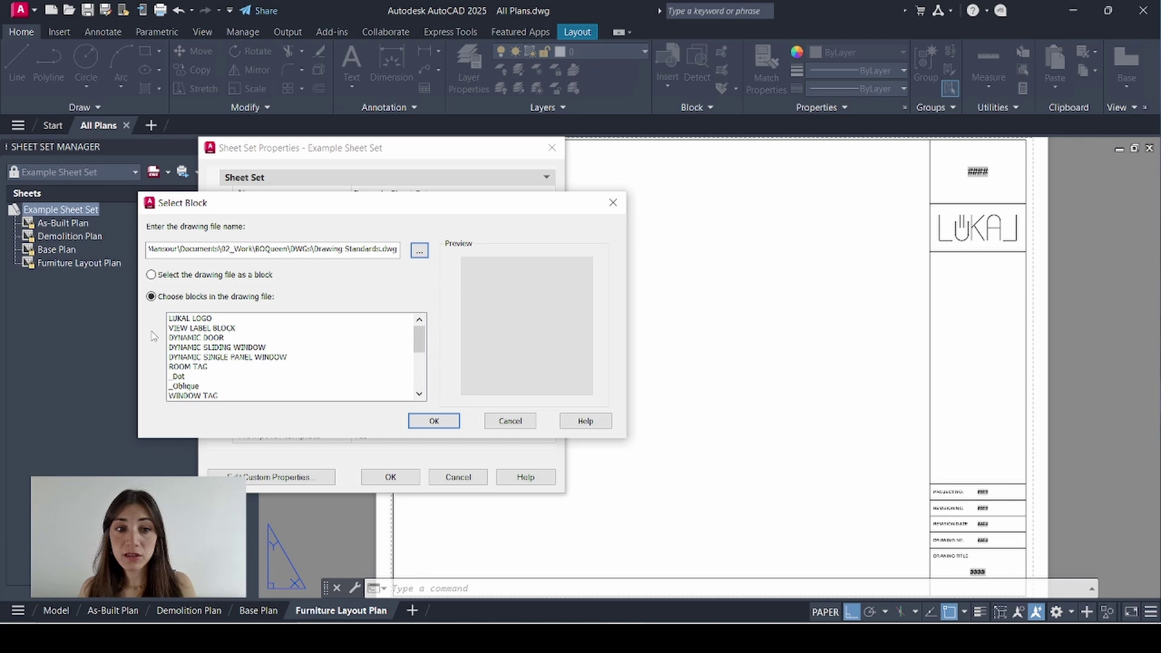
pyautogui.click(202, 327)
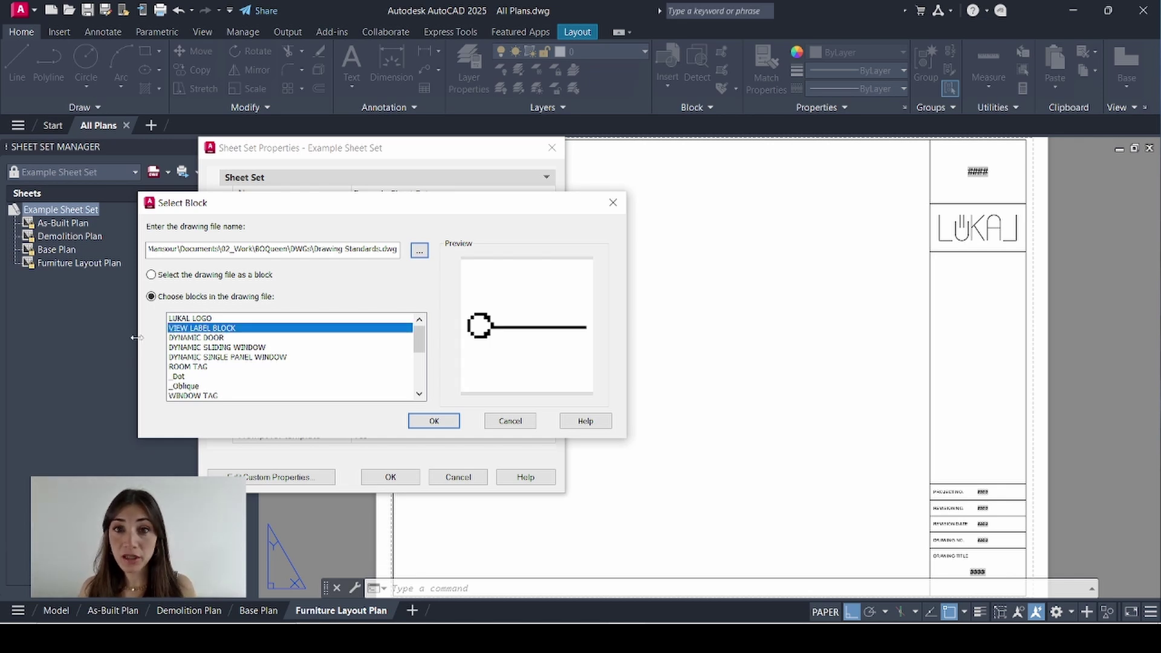
pyautogui.click(433, 421)
# Set the project number to 004 and enter the project name
pyautogui.click(385, 323)
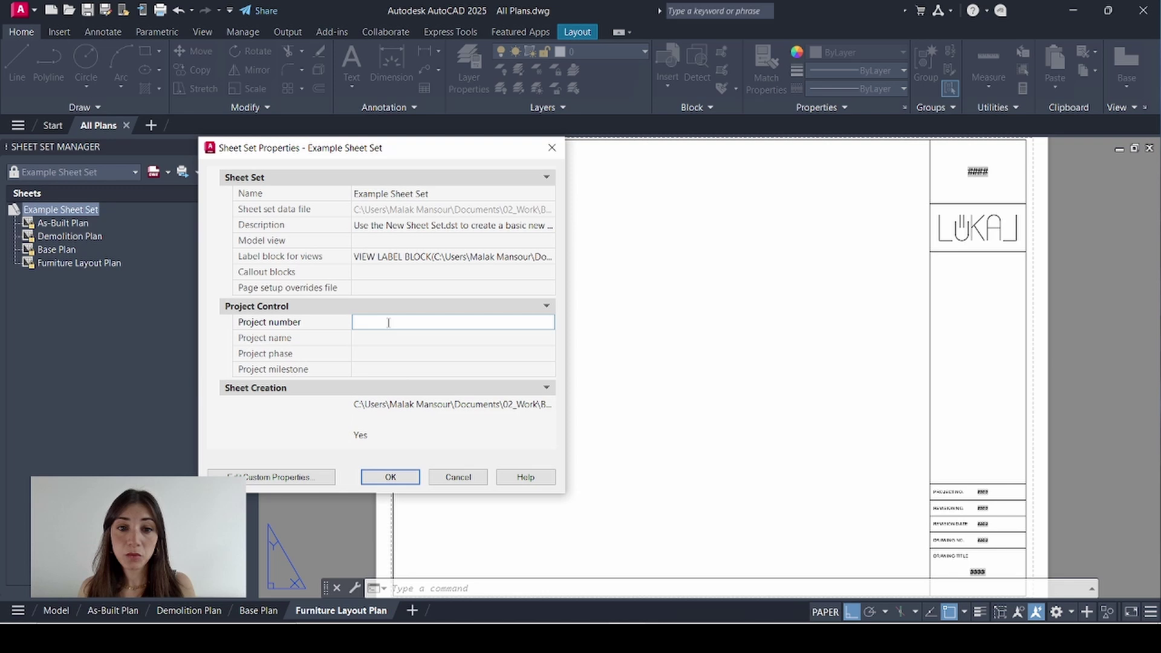
pyautogui.write('004')
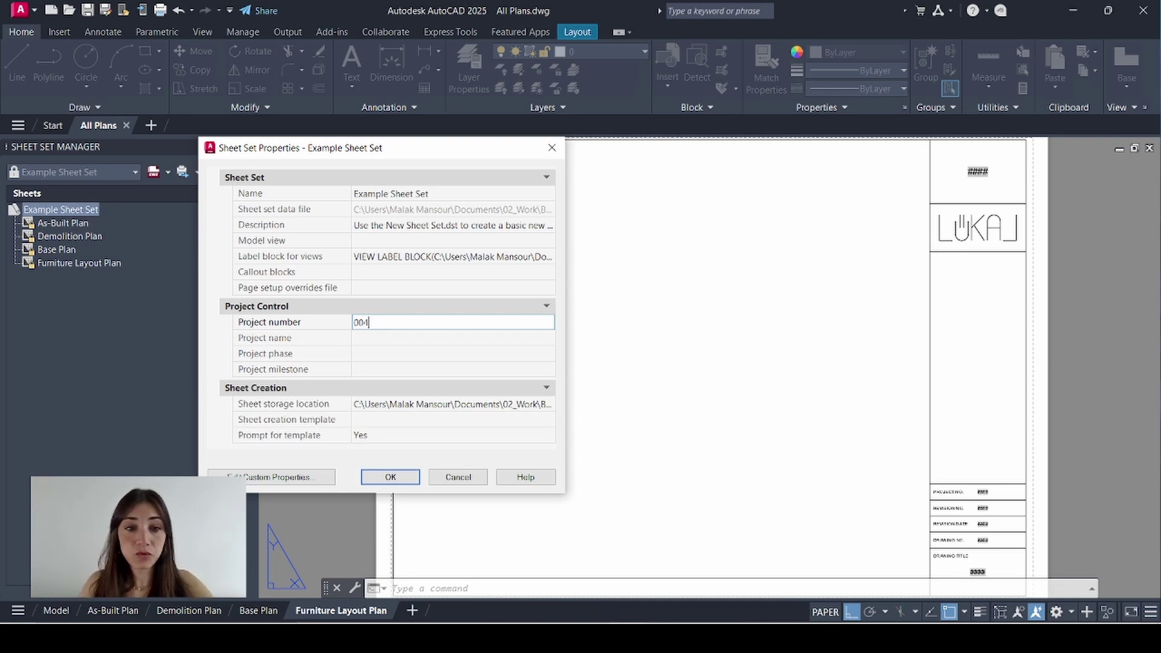
pyautogui.click(423, 337)
pyautogui.write('Miley Cyrus')
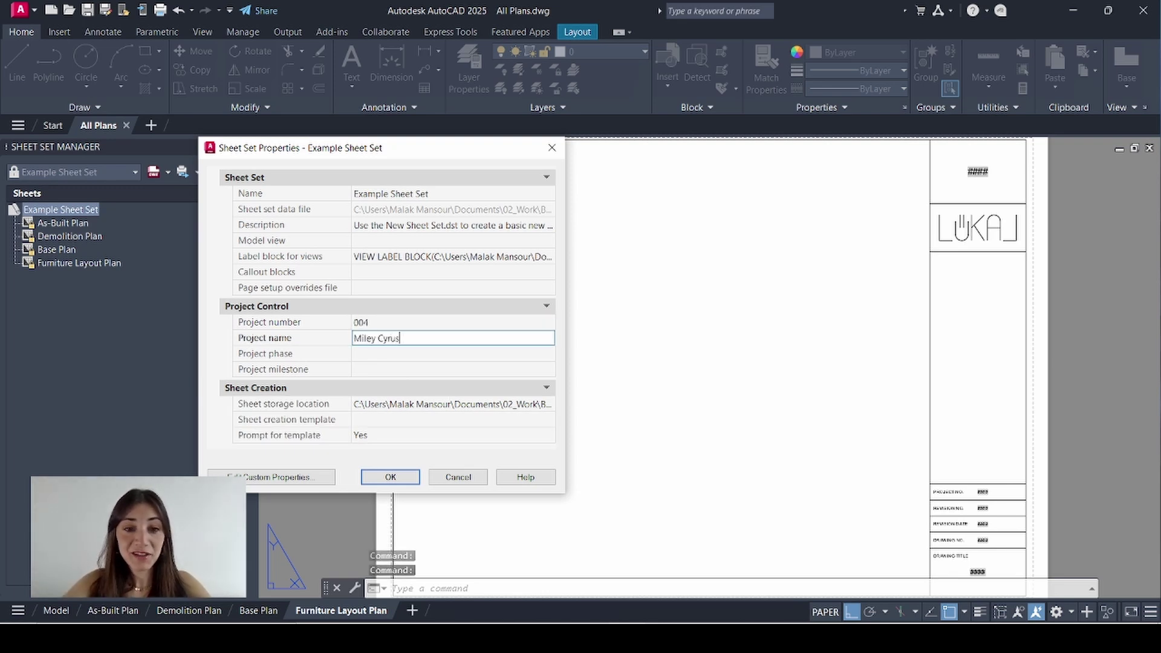
pyautogui.press('Return')
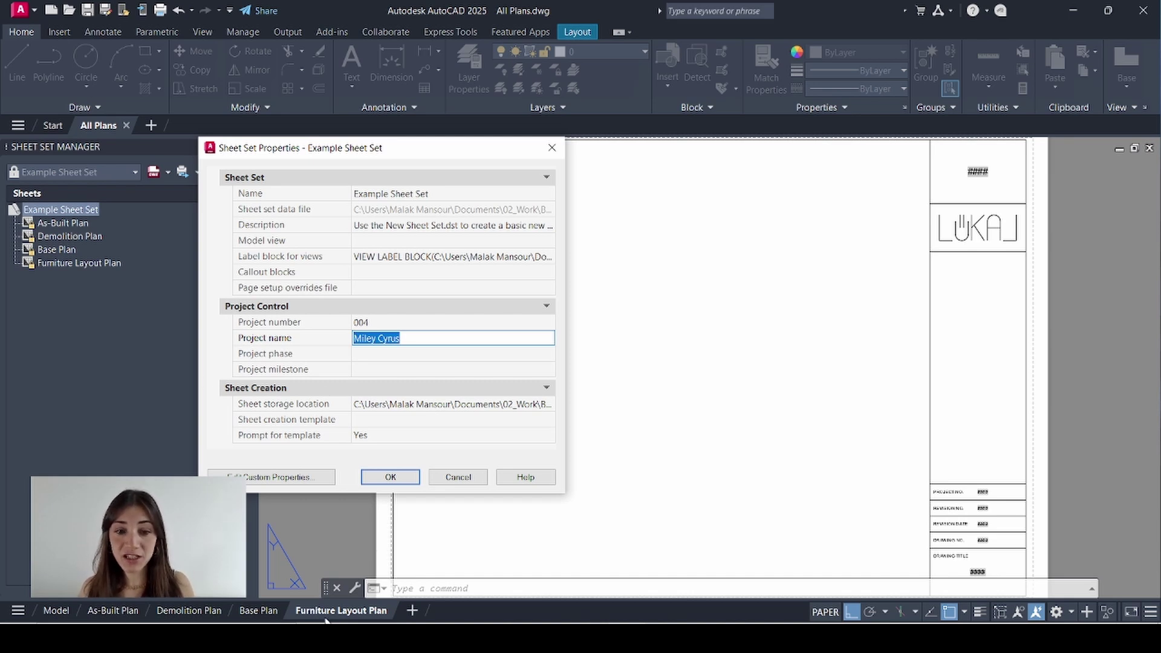
# Add custom properties 'Revision Date' and 'Revision Number' to the sheet set
pyautogui.click(302, 478)
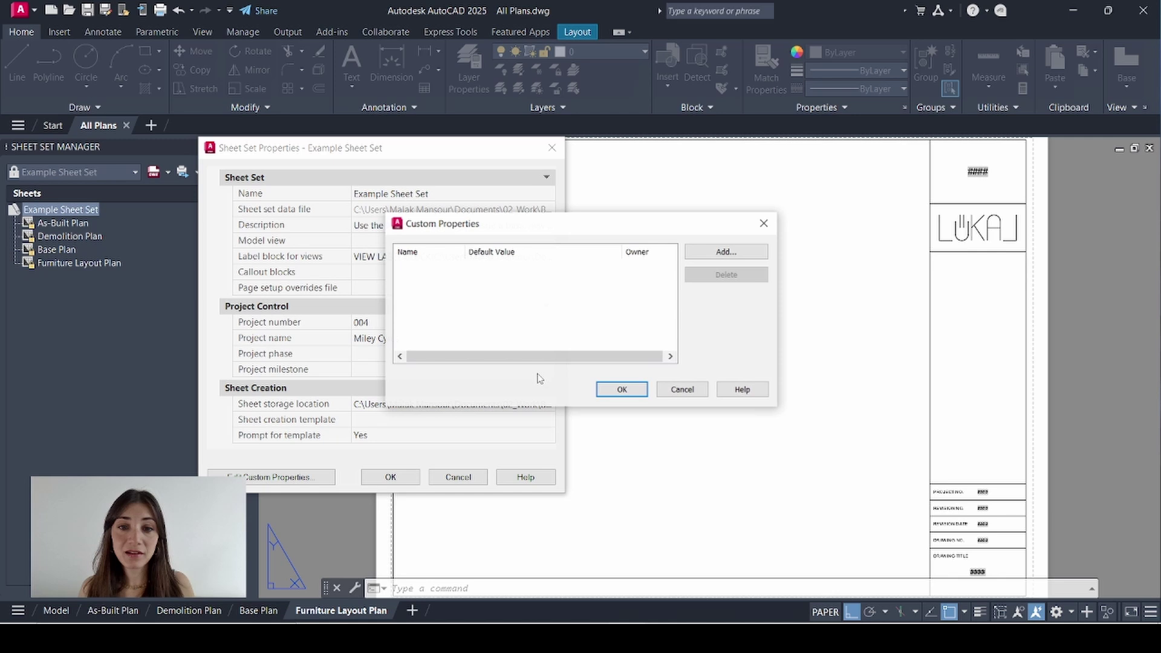
pyautogui.click(726, 252)
pyautogui.write('Revisio')
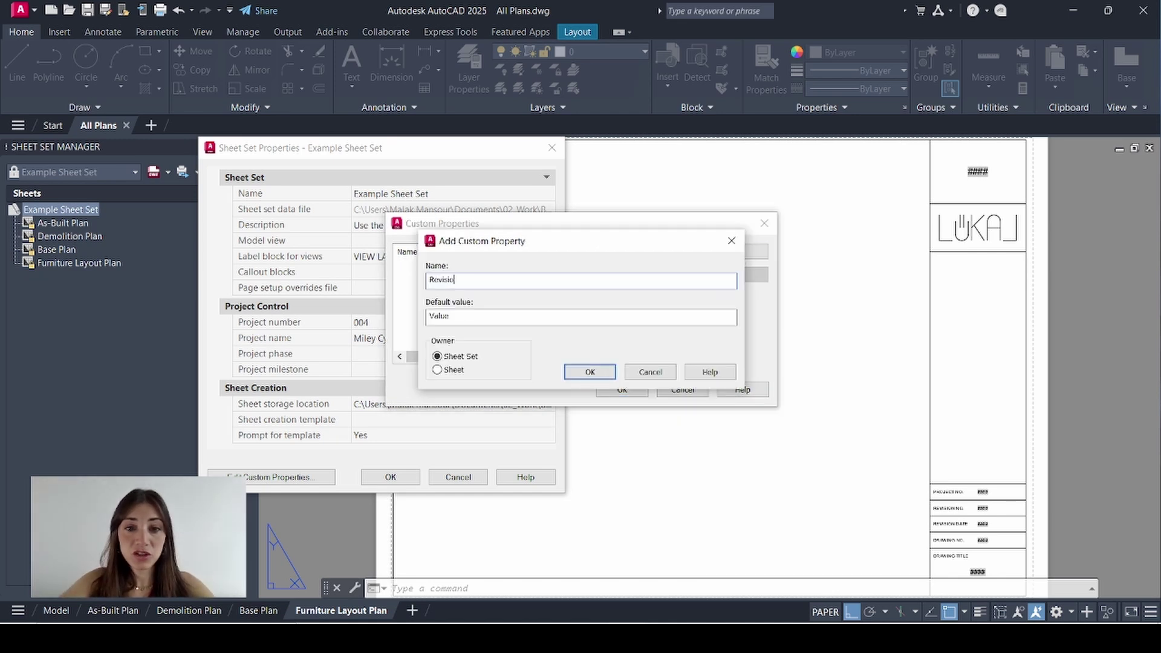
pyautogui.write('n Date')
pyautogui.press('Return')
pyautogui.click(727, 251)
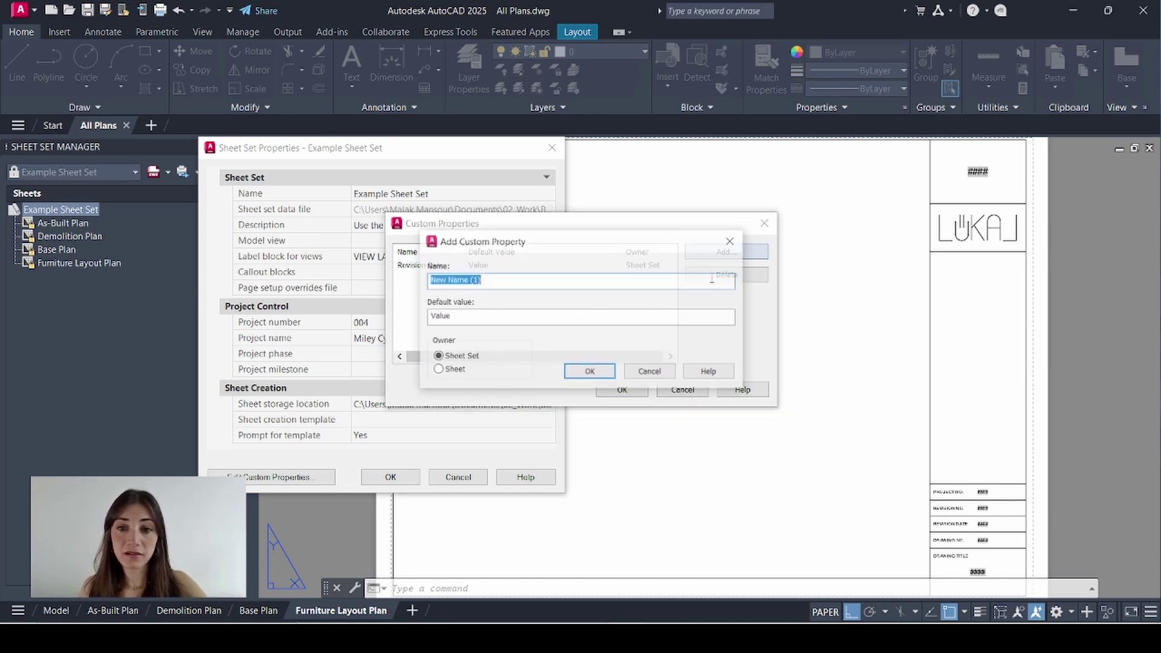
pyautogui.write('Revision Number')
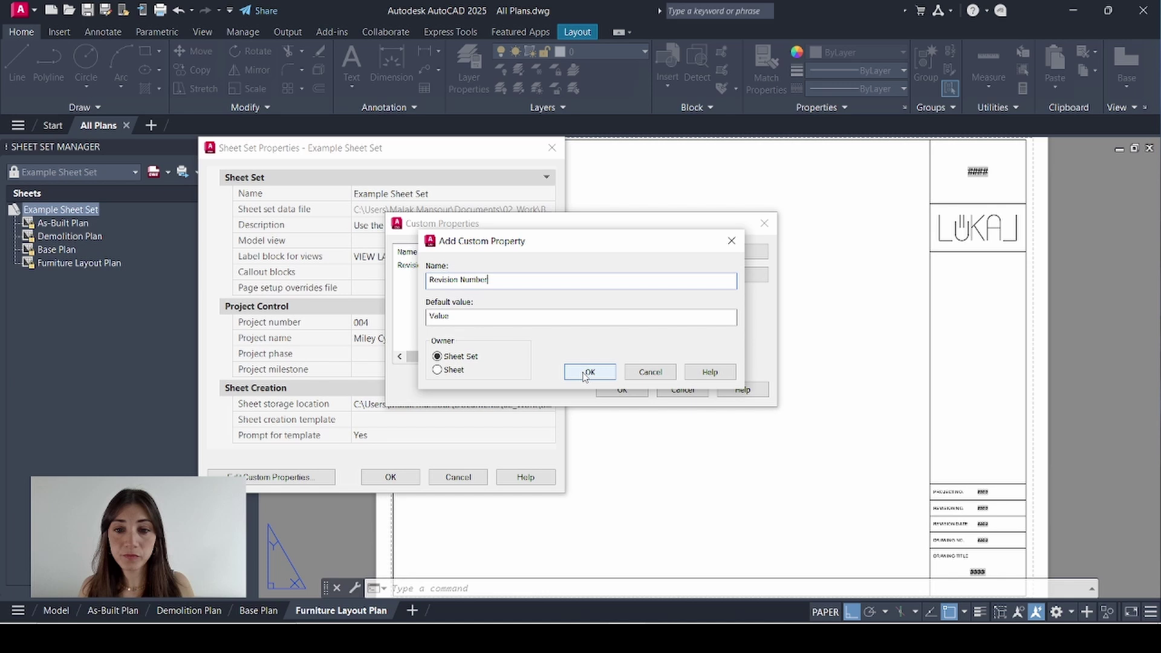
pyautogui.click(590, 372)
pyautogui.click(623, 390)
# Enter Revision Date 01.06.2025 and Revision Number 04, then apply the properties
pyautogui.scroll(-2, 402, 423)
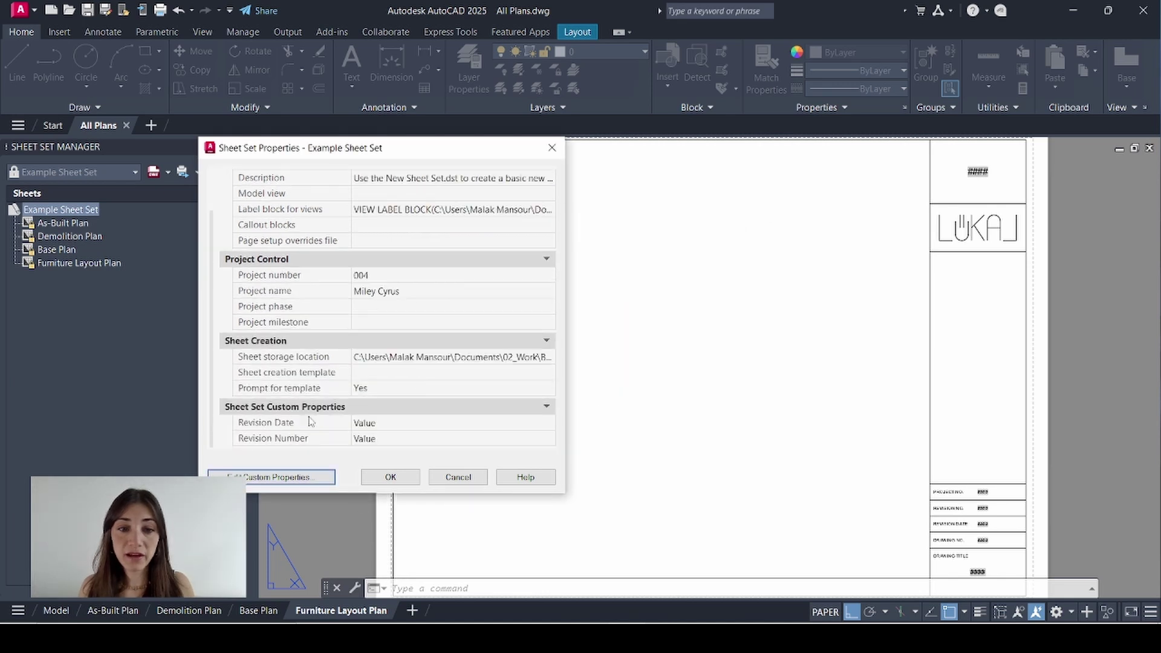
pyautogui.click(402, 423)
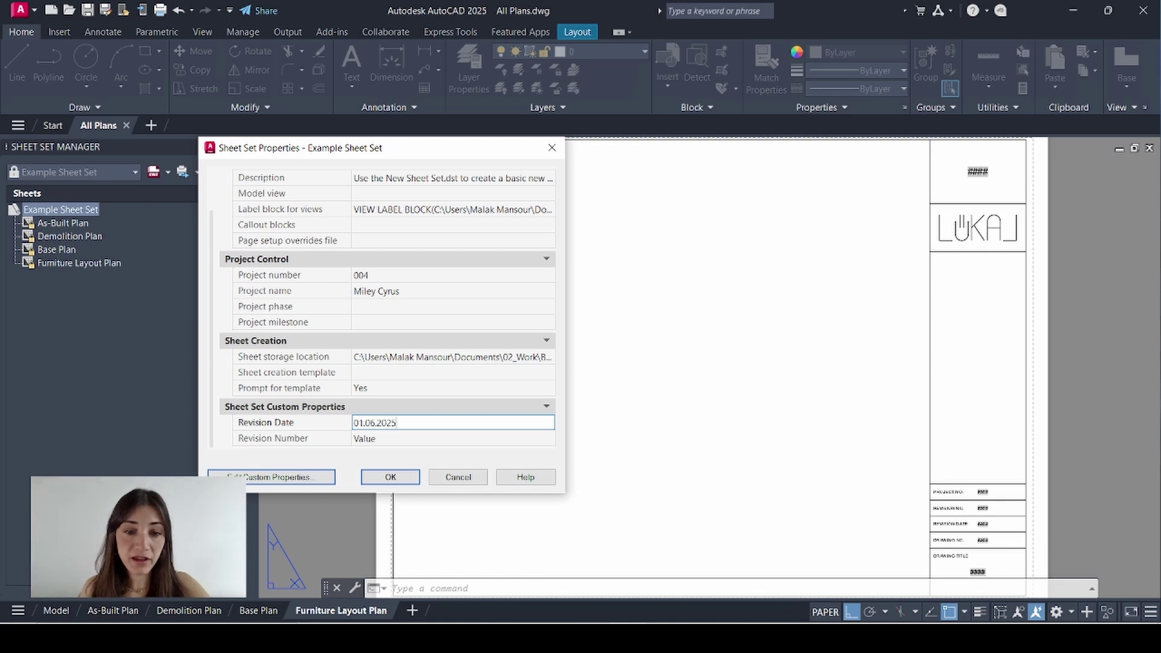
pyautogui.click(410, 439)
pyautogui.write('0')
pyautogui.click(391, 477)
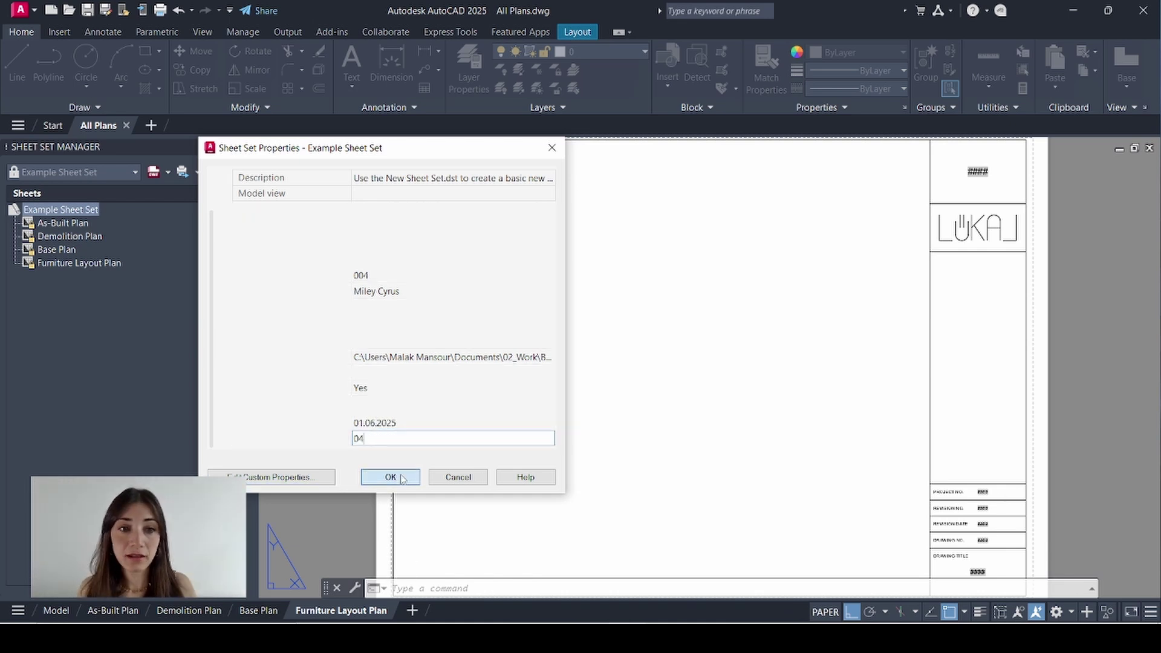
# Pan toward the title block and regenerate so its fields update
pyautogui.moveTo(860, 514); pyautogui.dragTo(662, 413, button='middle')
pyautogui.scroll(5, 662, 413)
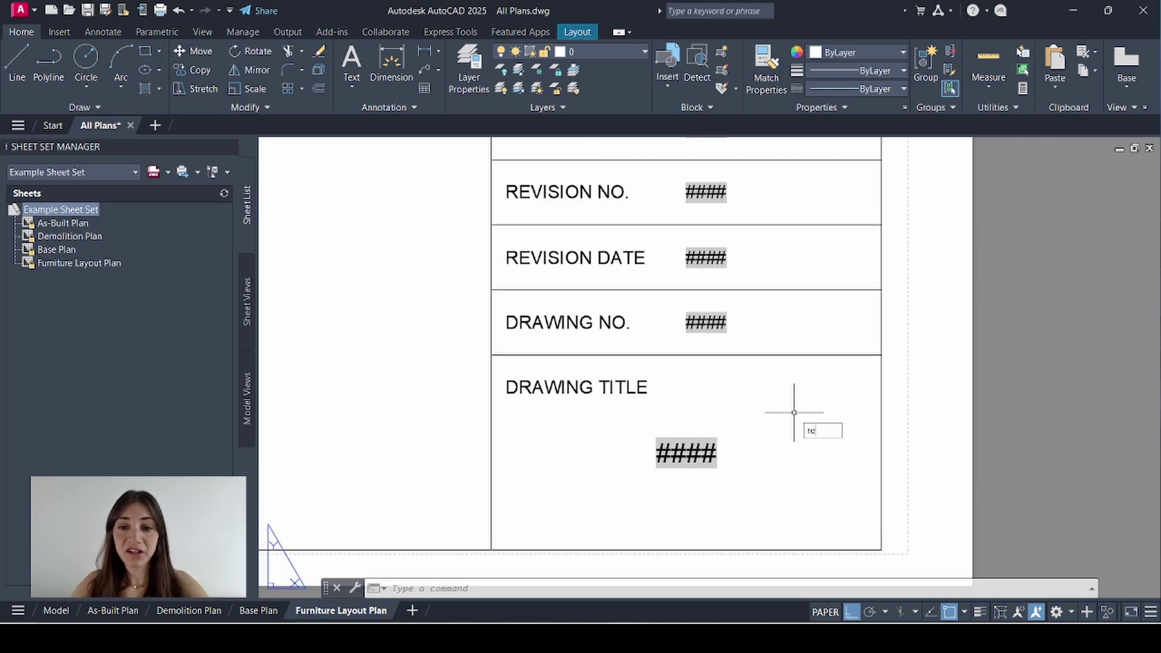
pyautogui.press('Return')
pyautogui.moveTo(794, 413); pyautogui.dragTo(665, 314)
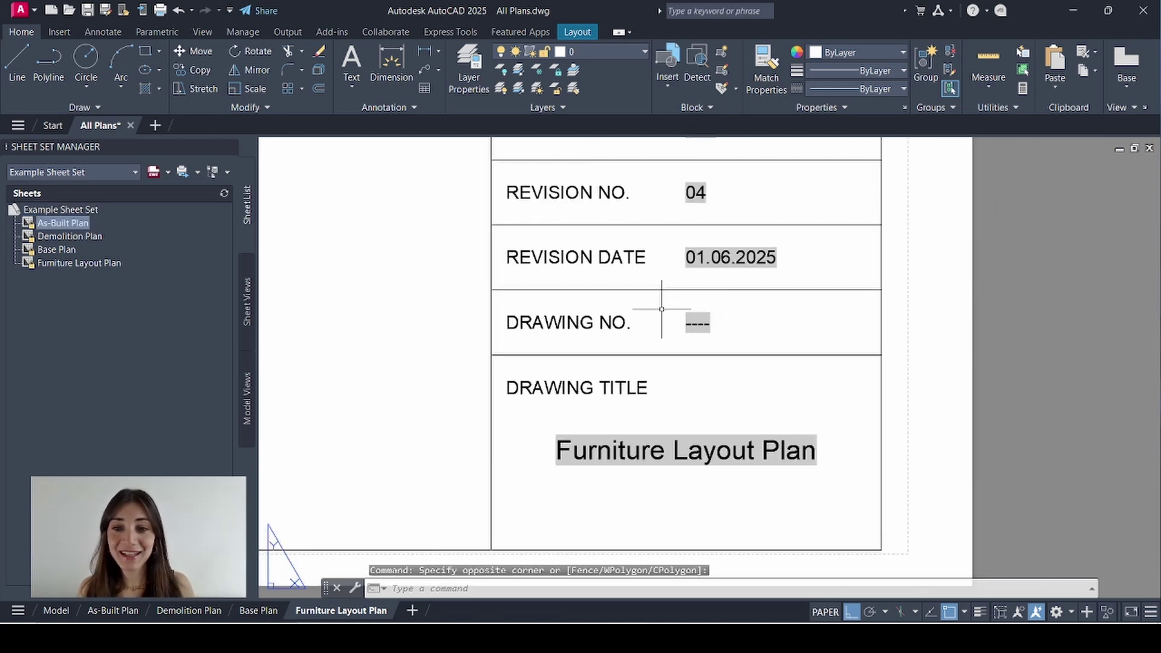
# Renumber the sheets 01, 02, 03 and 04, then regenerate with RE
pyautogui.rightClick(74, 224)
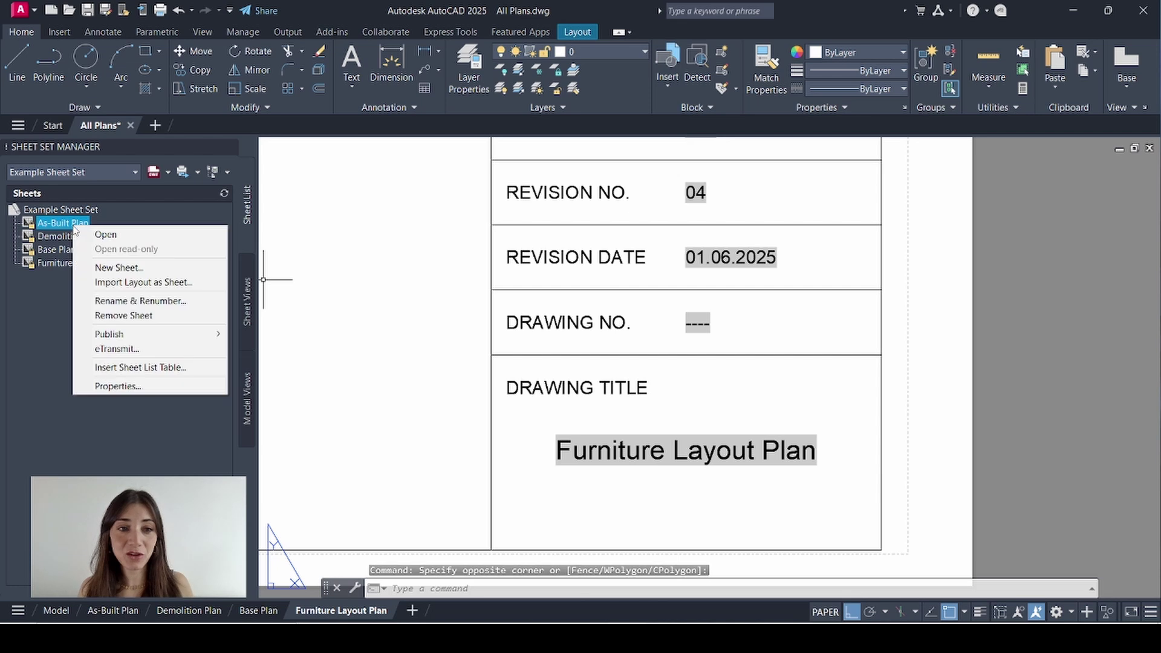
pyautogui.click(119, 302)
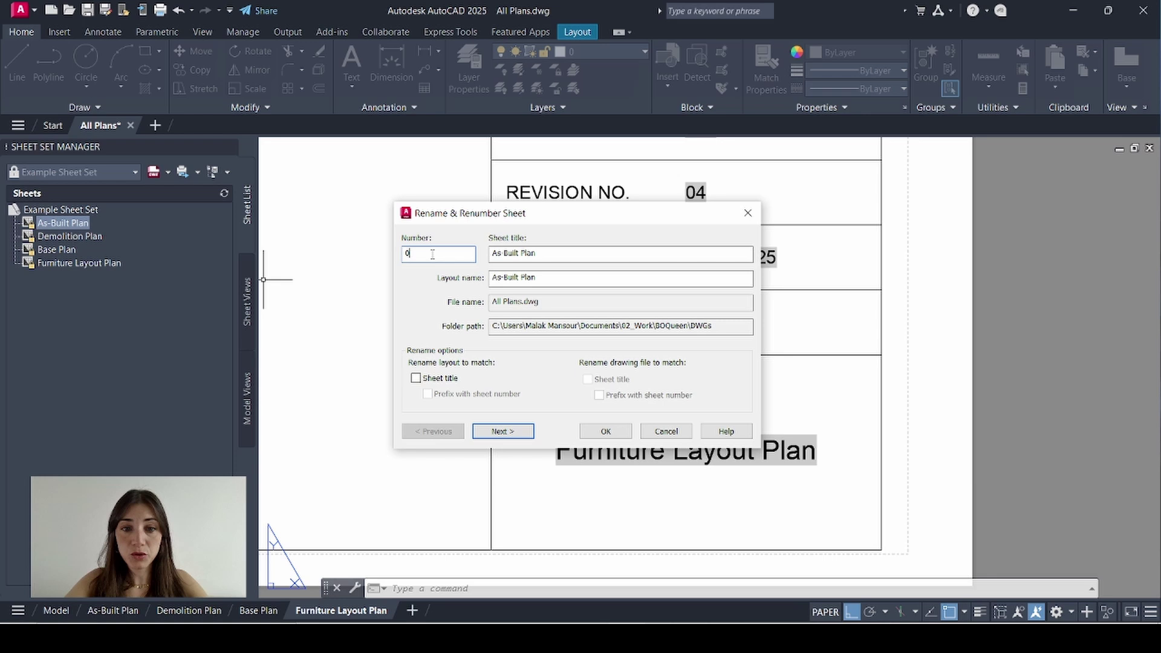
pyautogui.write('01')
pyautogui.click(502, 431)
pyautogui.click(440, 257)
pyautogui.write('0')
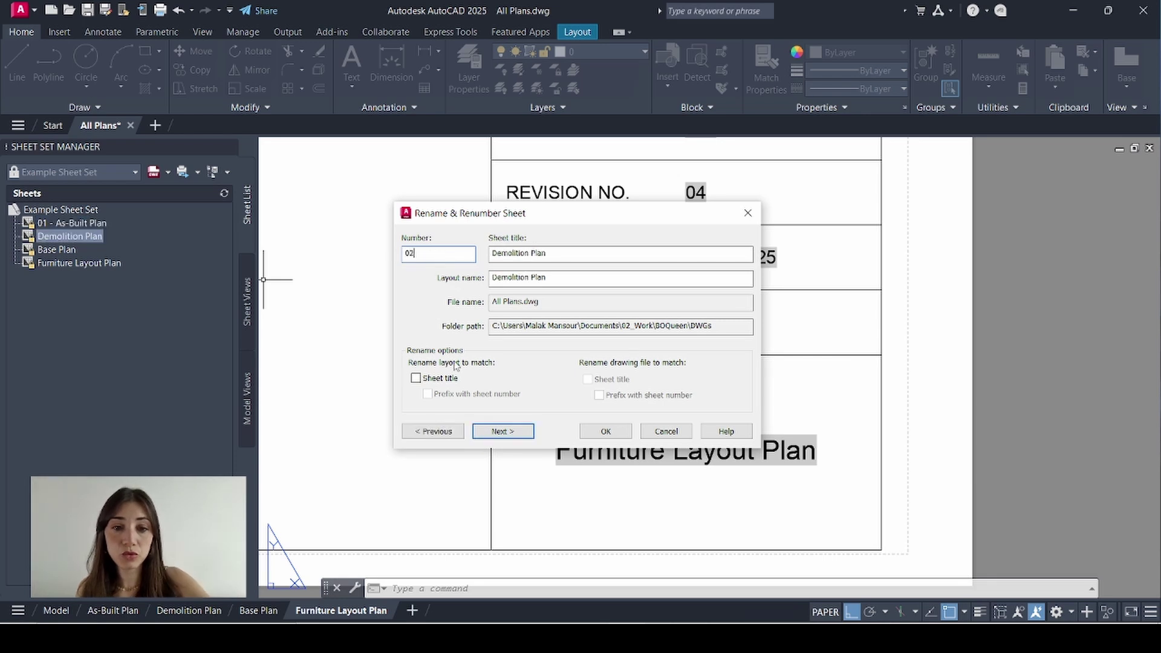
pyautogui.click(503, 432)
pyautogui.click(447, 254)
pyautogui.click(502, 431)
pyautogui.write('04')
pyautogui.click(605, 432)
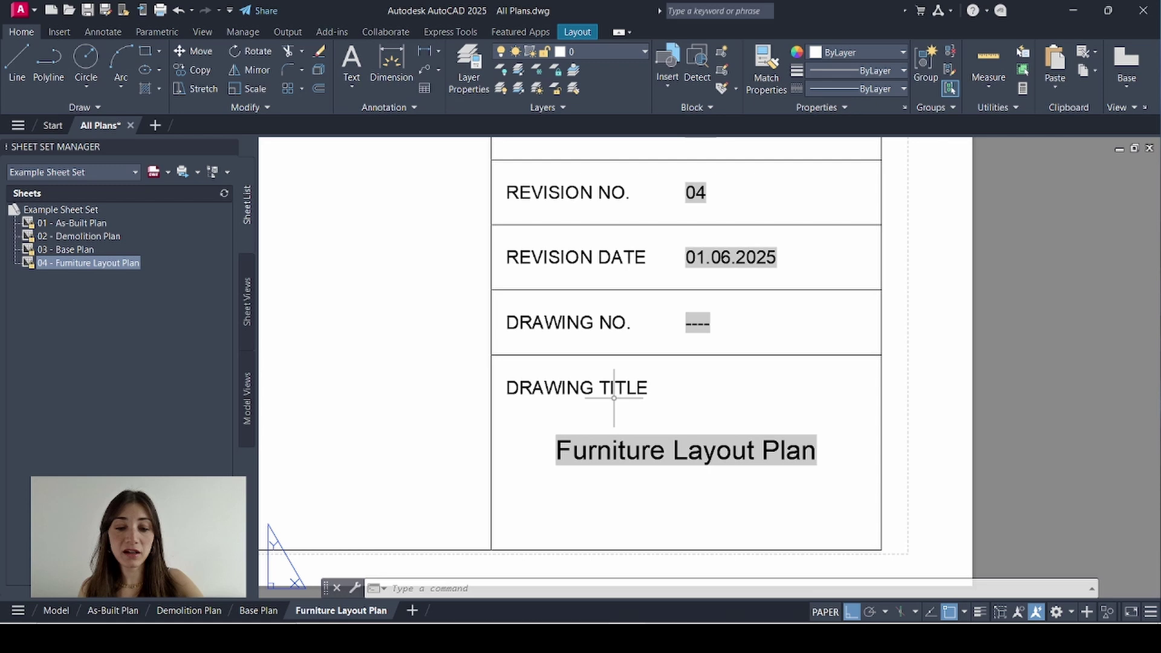
pyautogui.write('re')
pyautogui.press('Return')
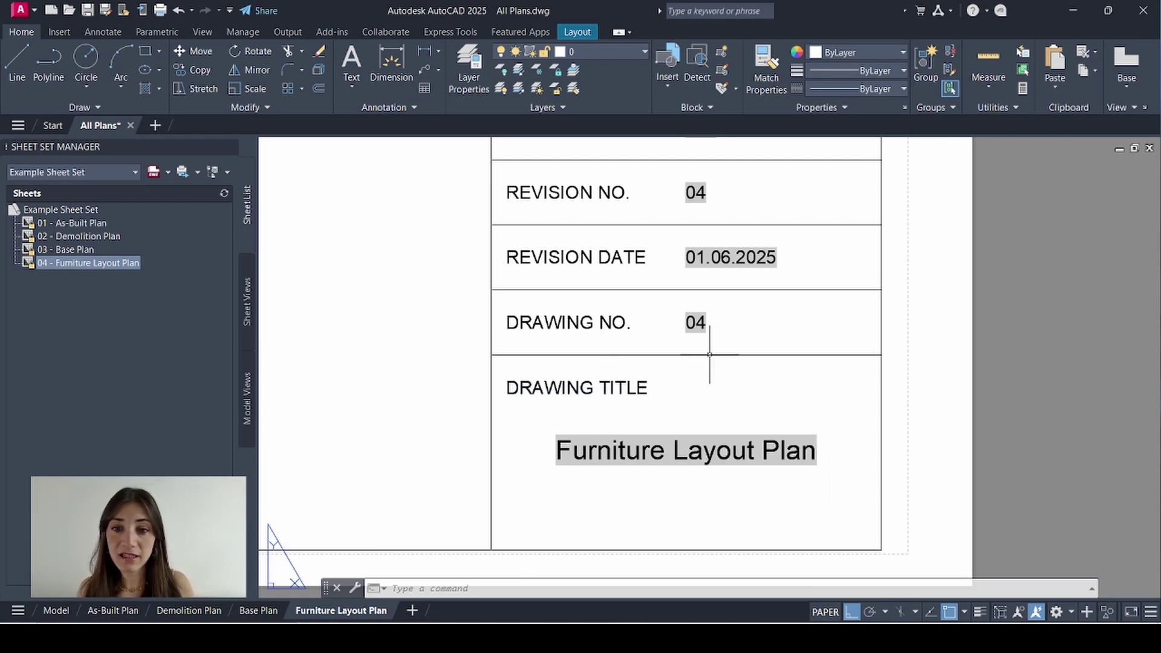
# Add the DWGs folder as a model view location and expand All Plans.dwg
pyautogui.middleClick(535, 355)
pyautogui.middleClick(535, 355)
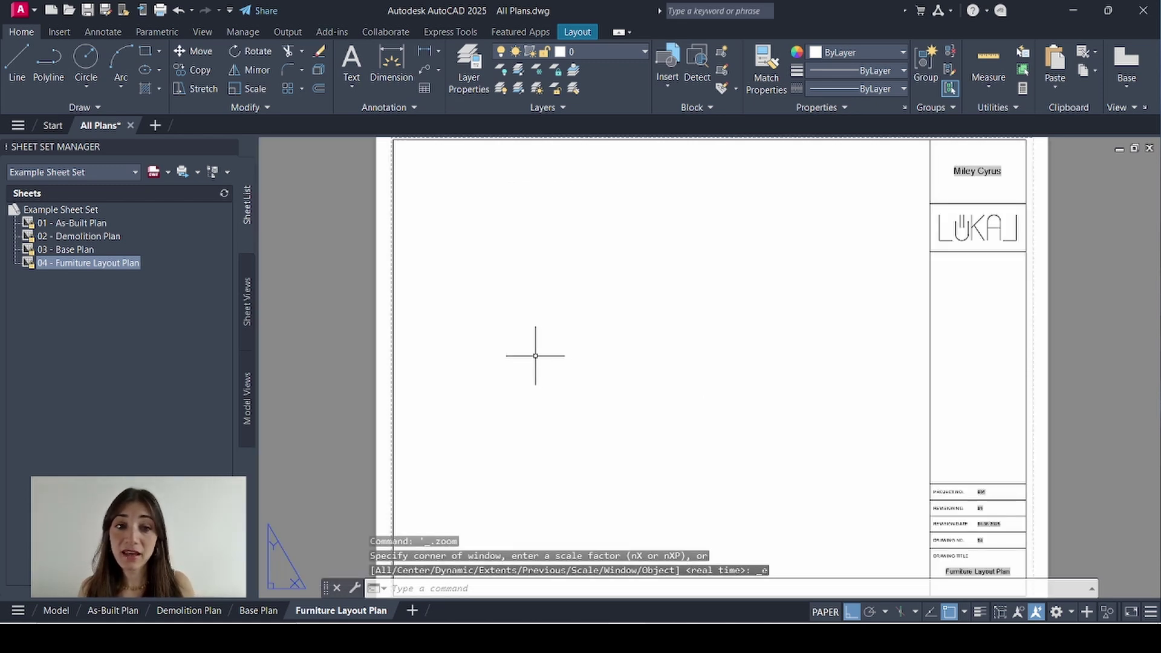
pyautogui.click(247, 400)
pyautogui.doubleClick(63, 209)
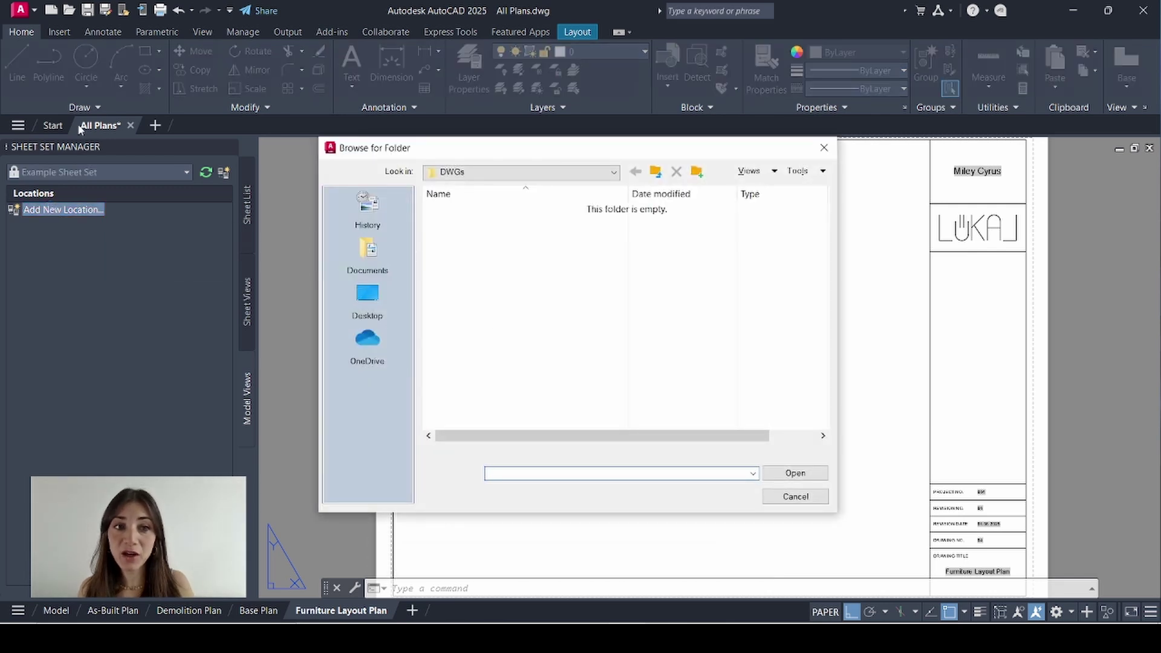
pyautogui.click(795, 473)
pyautogui.click(29, 276)
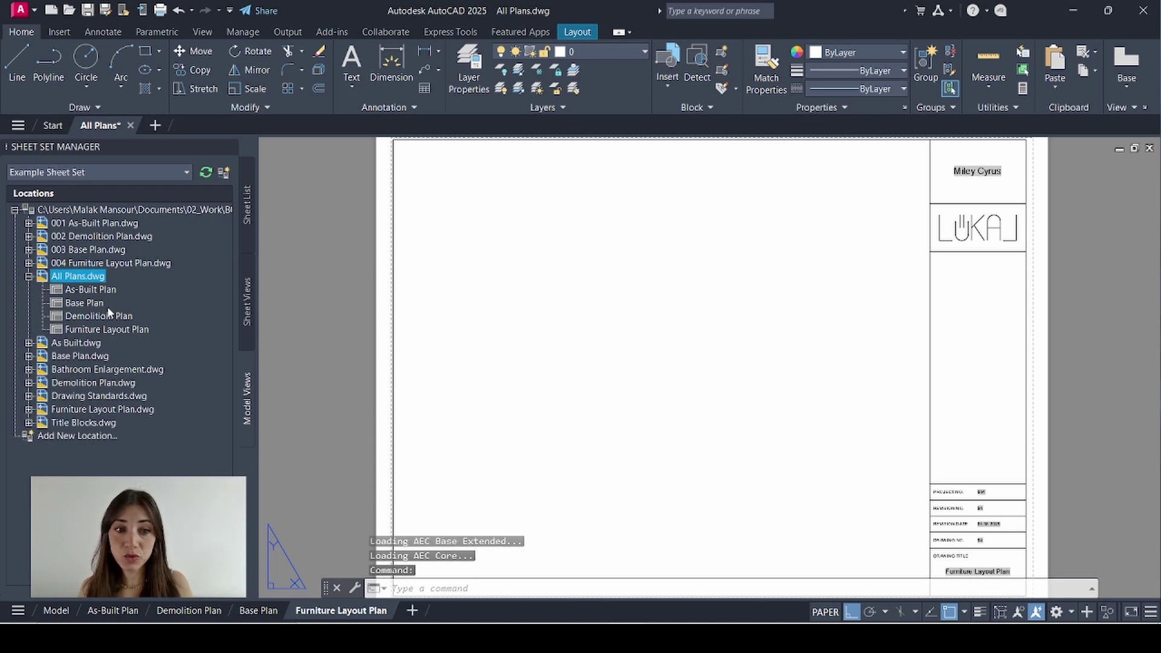
# Place the As-Built Plan model view on its sheet at 1:50 scale
pyautogui.click(120, 609)
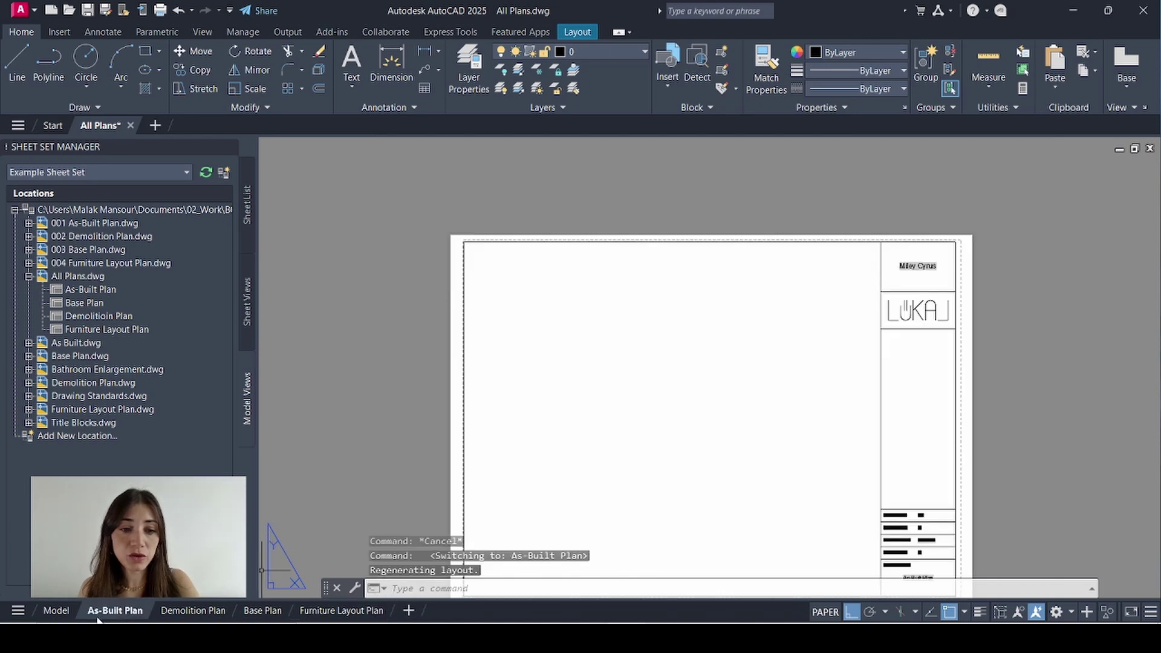
pyautogui.click(74, 291)
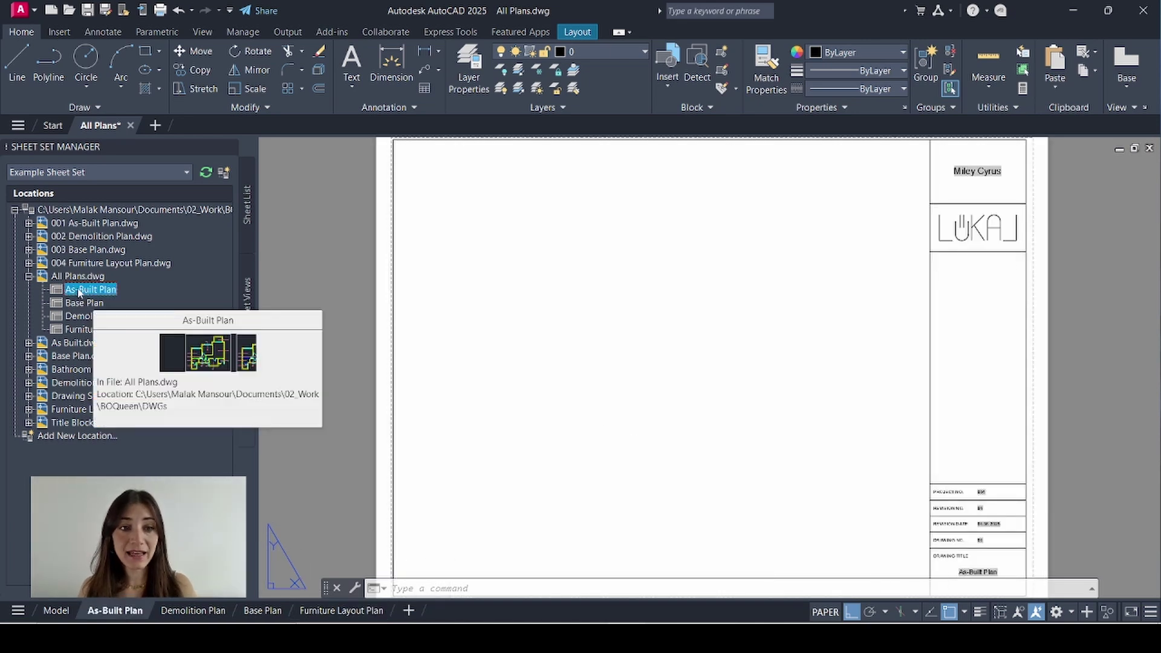
pyautogui.moveTo(74, 291); pyautogui.dragTo(489, 308)
pyautogui.rightClick(484, 356)
pyautogui.click(493, 298)
pyautogui.scroll(-2, 503, 286)
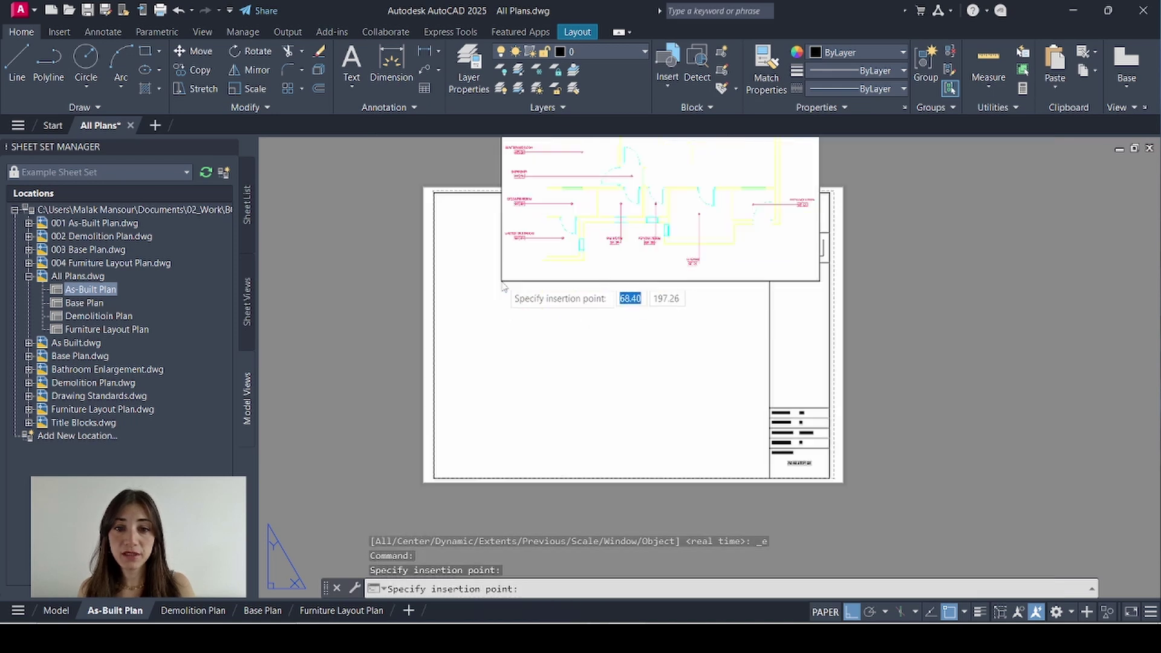
pyautogui.scroll(3, 503, 286)
pyautogui.click(503, 286)
pyautogui.click(441, 487)
pyautogui.click(591, 355)
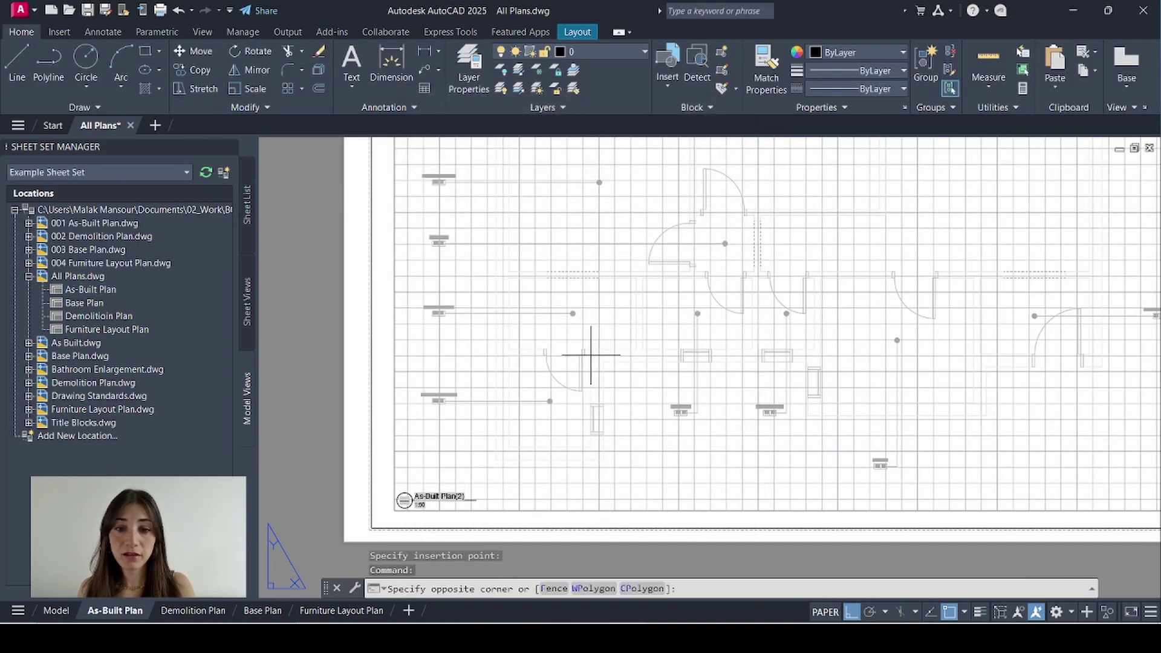
# Turn the grid off inside the viewport and return to paper space
pyautogui.click(826, 612)
pyautogui.click(714, 612)
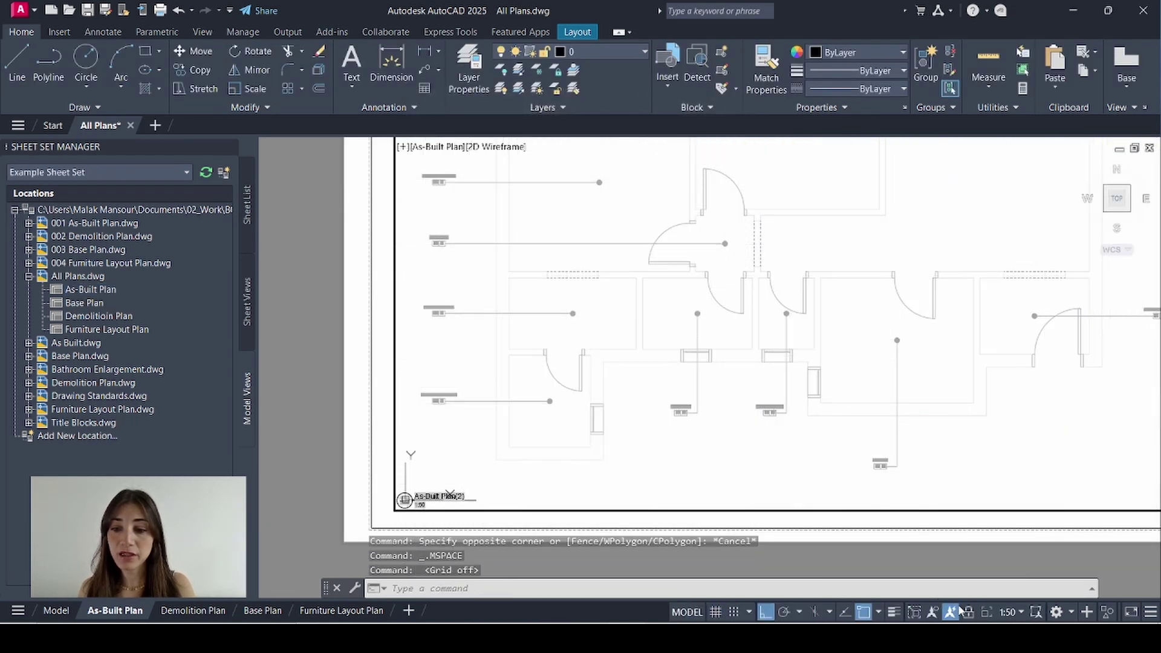
pyautogui.doubleClick(557, 519)
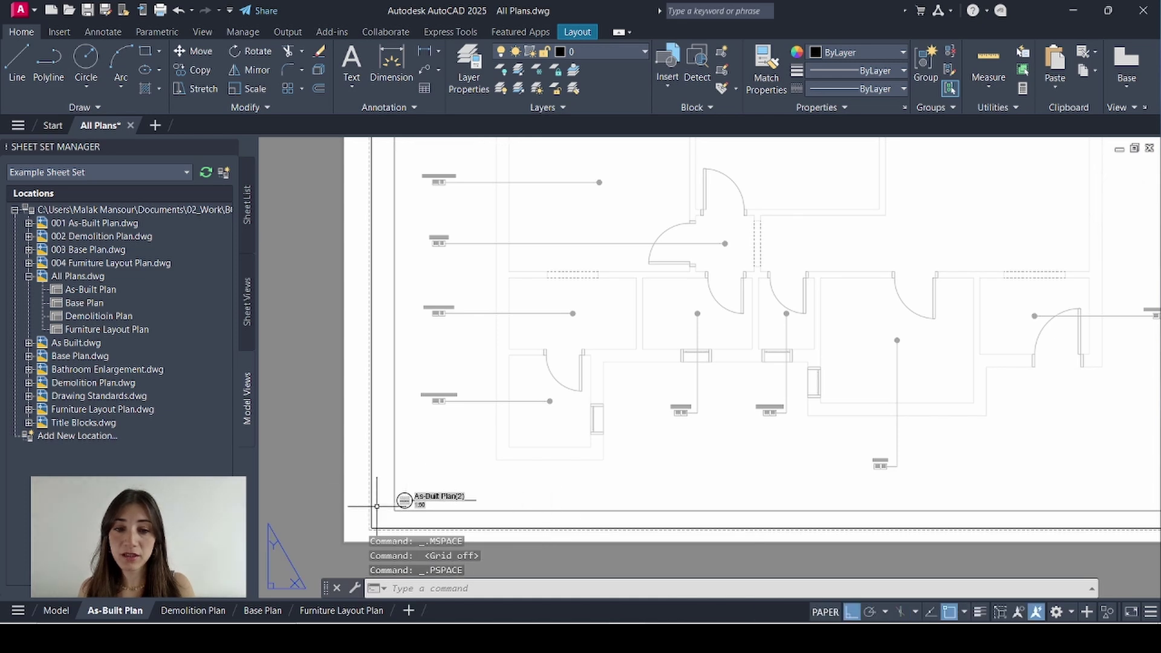
pyautogui.scroll(5, 411, 517)
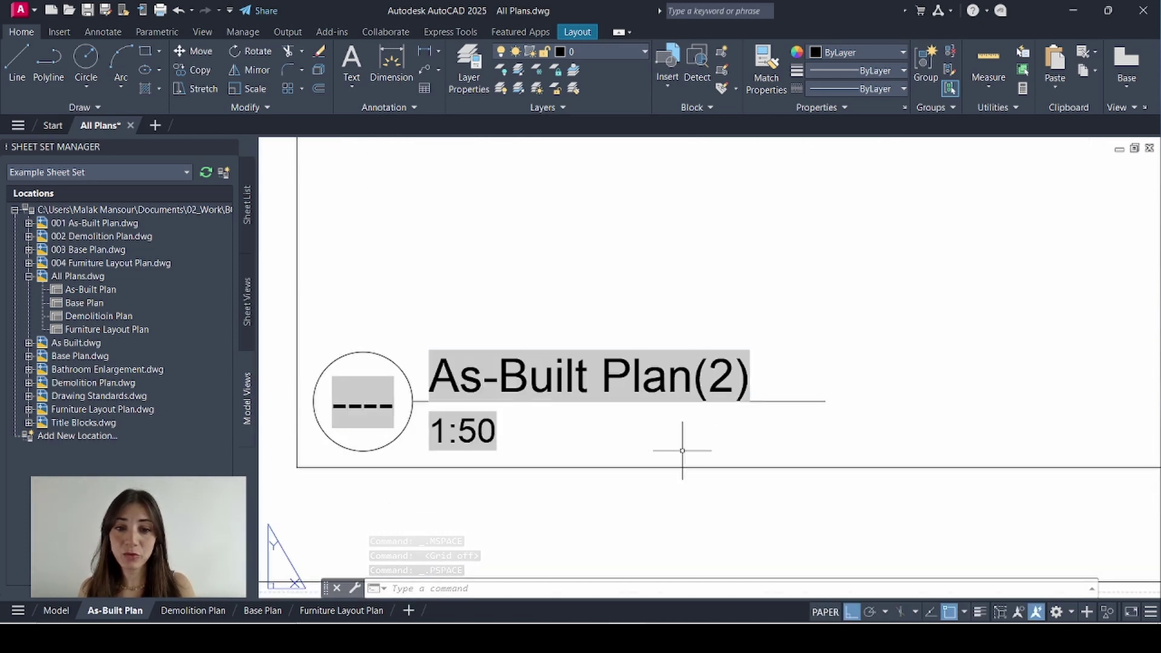
pyautogui.scroll(-4, 674, 455)
pyautogui.scroll(-5, 675, 449)
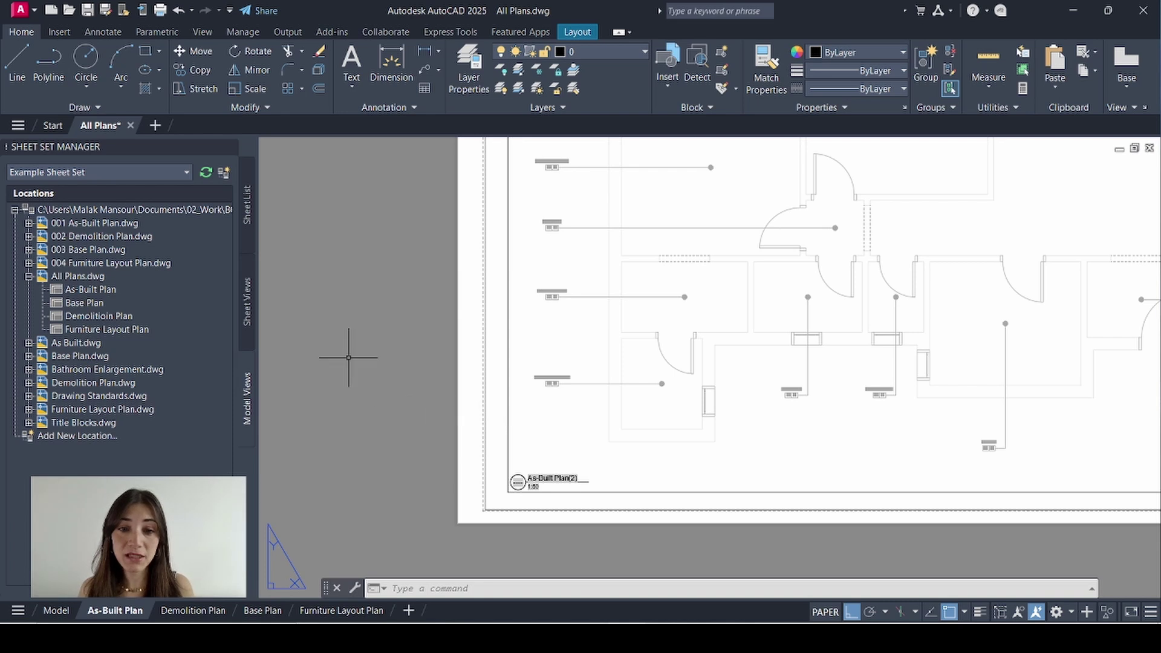
# Renumber the As-Built Plan(2) view to 01, retitle it 'As-Built Plan', and regenerate
pyautogui.click(248, 312)
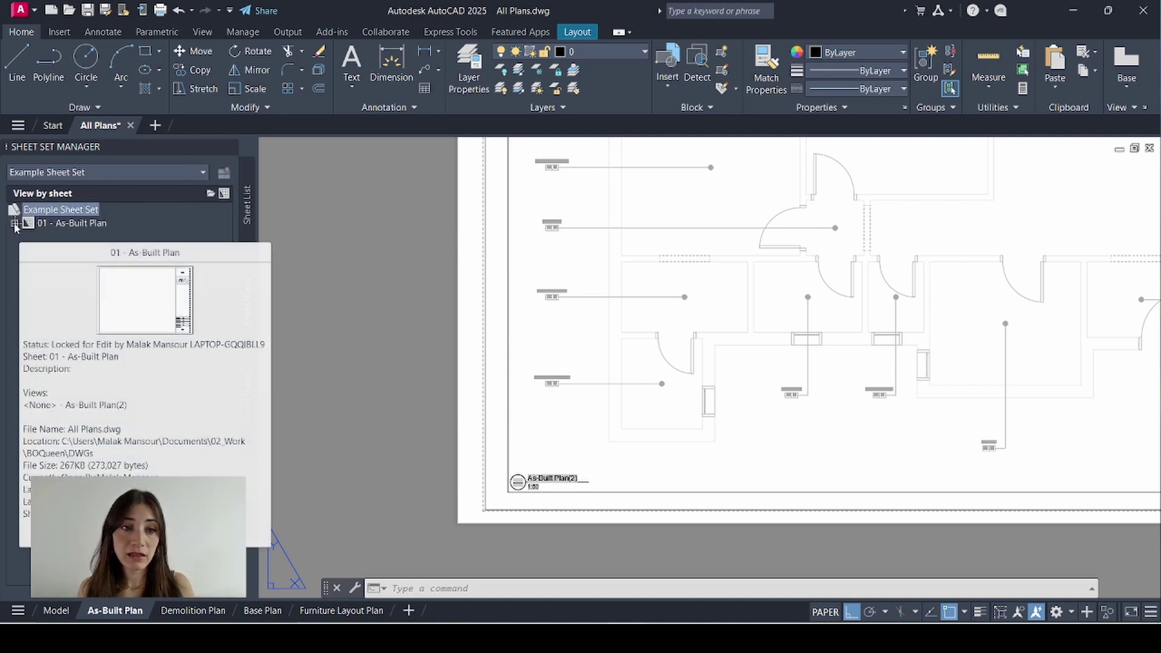
pyautogui.doubleClick(67, 224)
pyautogui.rightClick(83, 240)
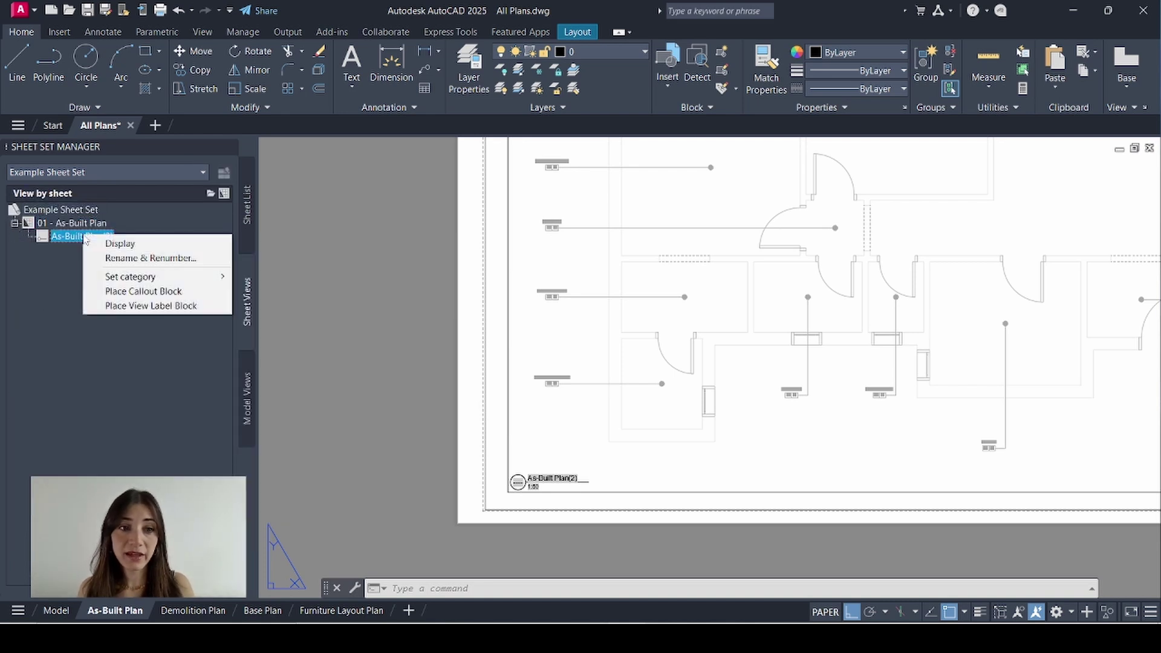
pyautogui.click(151, 257)
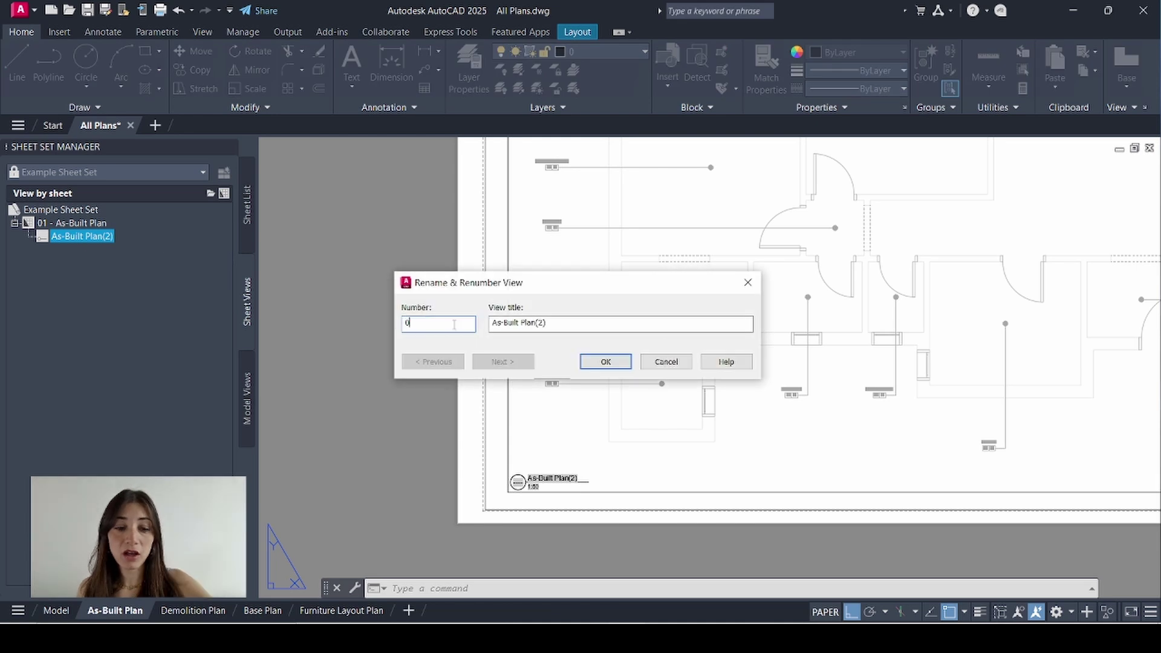
pyautogui.moveTo(536, 324); pyautogui.dragTo(580, 324)
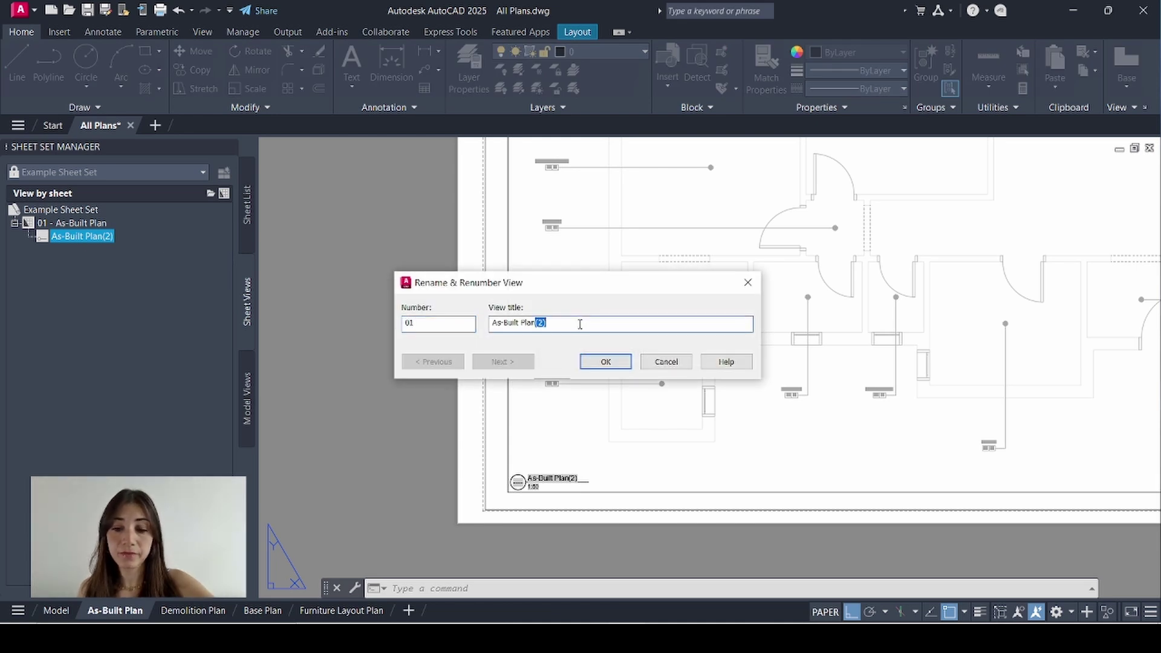
pyautogui.click(606, 361)
pyautogui.write('re')
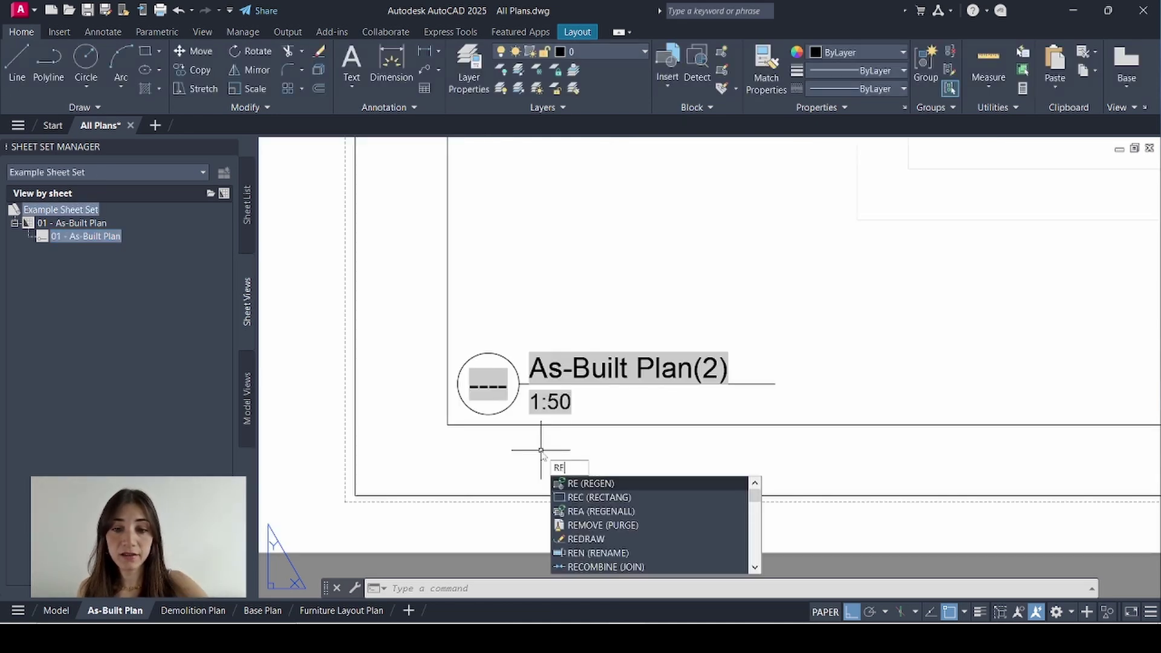
pyautogui.press('Return')
pyautogui.scroll(-5, 746, 244)
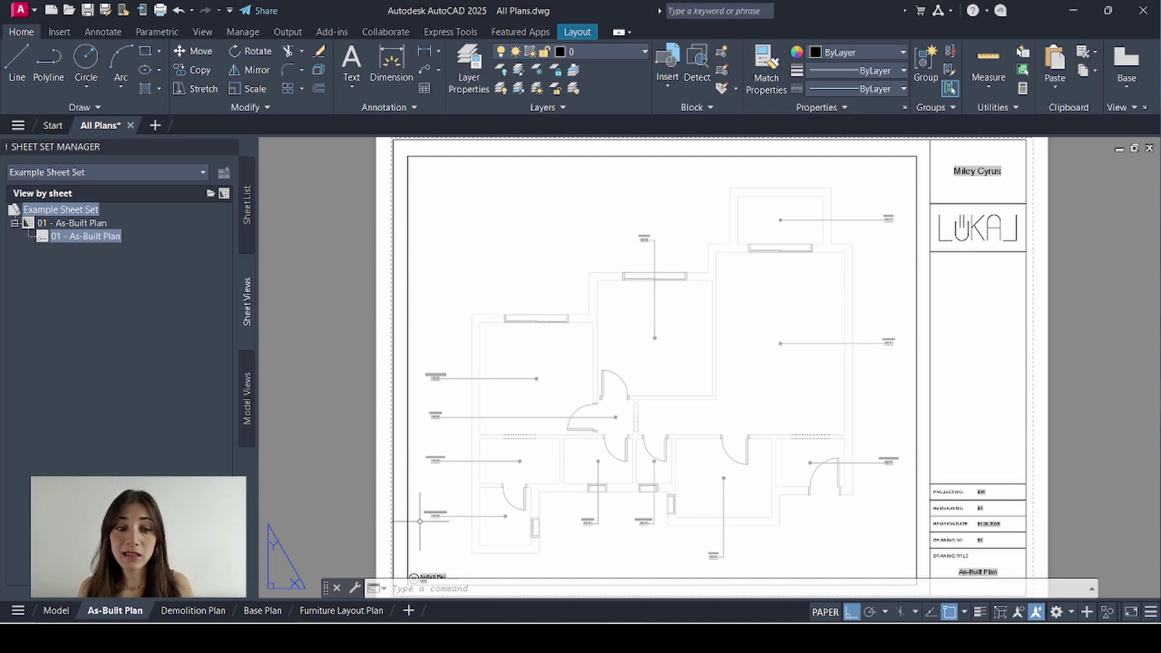
# Place the Demolition Plan view on its sheet at 1:50, numbered 01 without the (2)
pyautogui.click(193, 610)
pyautogui.click(246, 399)
pyautogui.click(99, 316)
pyautogui.moveTo(99, 315); pyautogui.dragTo(453, 500)
pyautogui.rightClick(452, 499)
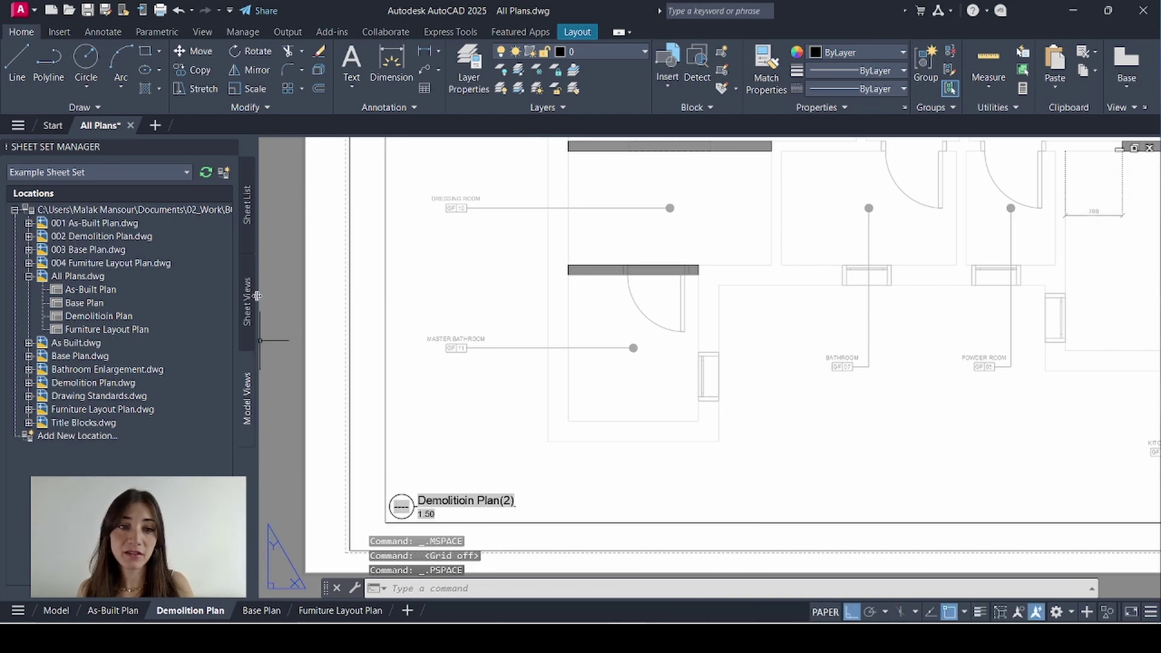
pyautogui.click(247, 205)
pyautogui.rightClick(90, 263)
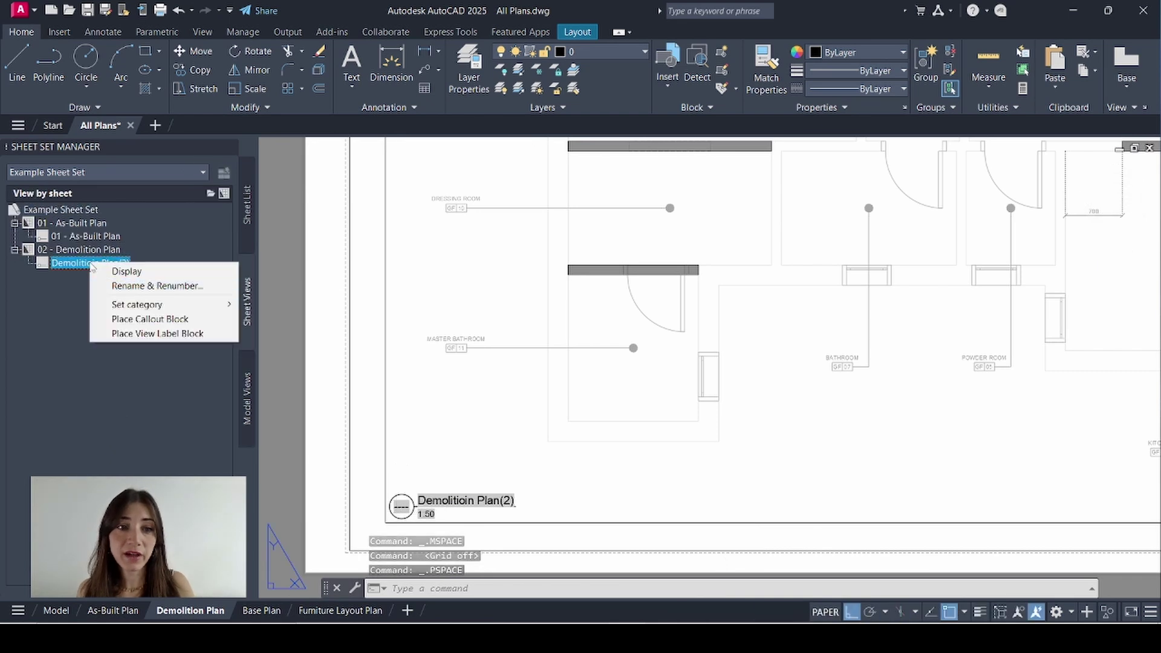
pyautogui.click(157, 285)
pyautogui.click(604, 360)
pyautogui.middleClick(570, 454)
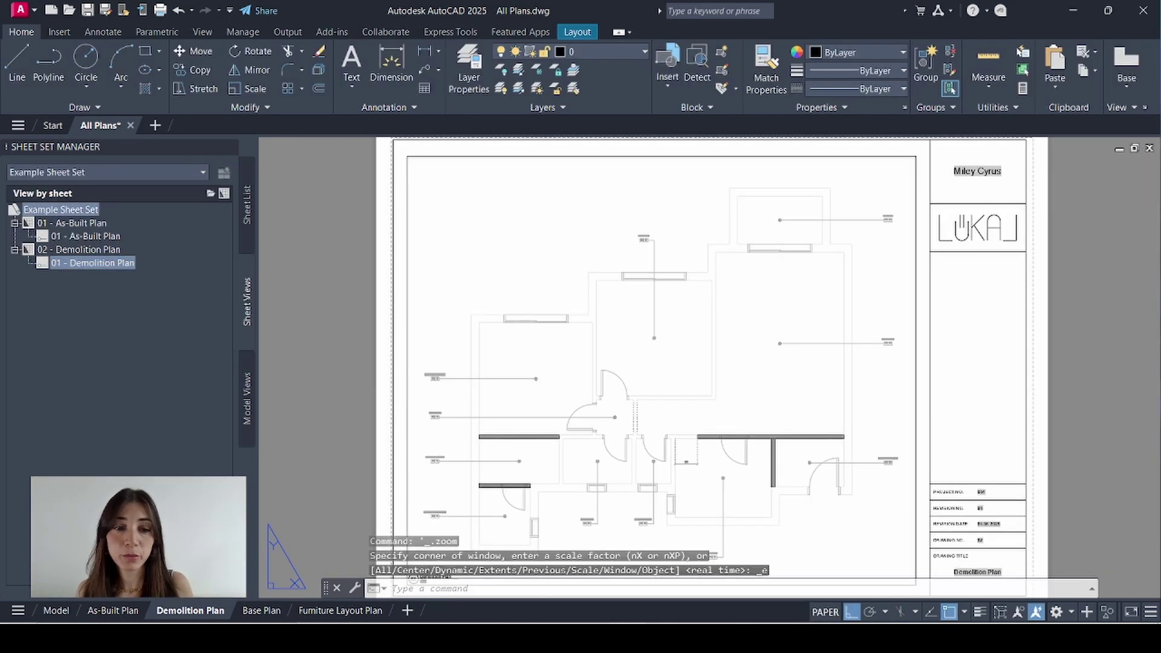
# Place the Base Plan view on its sheet and number it 01 without the (2)
pyautogui.click(261, 610)
pyautogui.click(247, 399)
pyautogui.moveTo(84, 303); pyautogui.dragTo(601, 435)
pyautogui.click(601, 436)
pyautogui.doubleClick(675, 384)
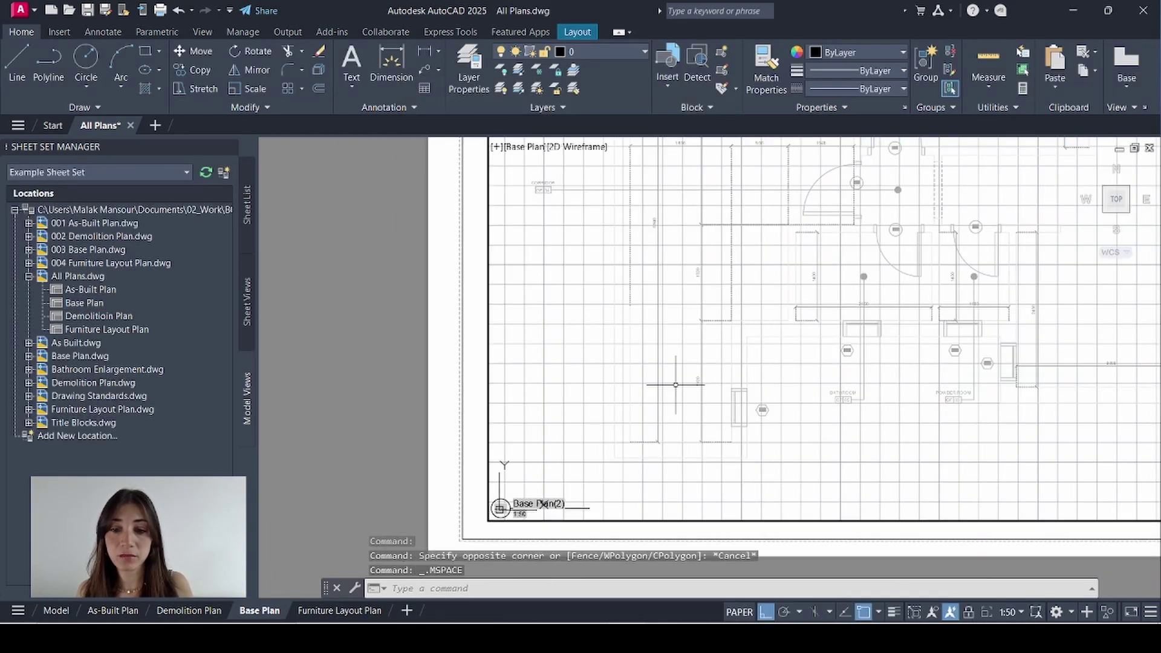
pyautogui.doubleClick(339, 363)
pyautogui.click(247, 303)
pyautogui.rightClick(79, 289)
pyautogui.click(115, 313)
pyautogui.press('BackSpace')
pyautogui.press('BackSpace')
pyautogui.press('BackSpace')
pyautogui.click(601, 359)
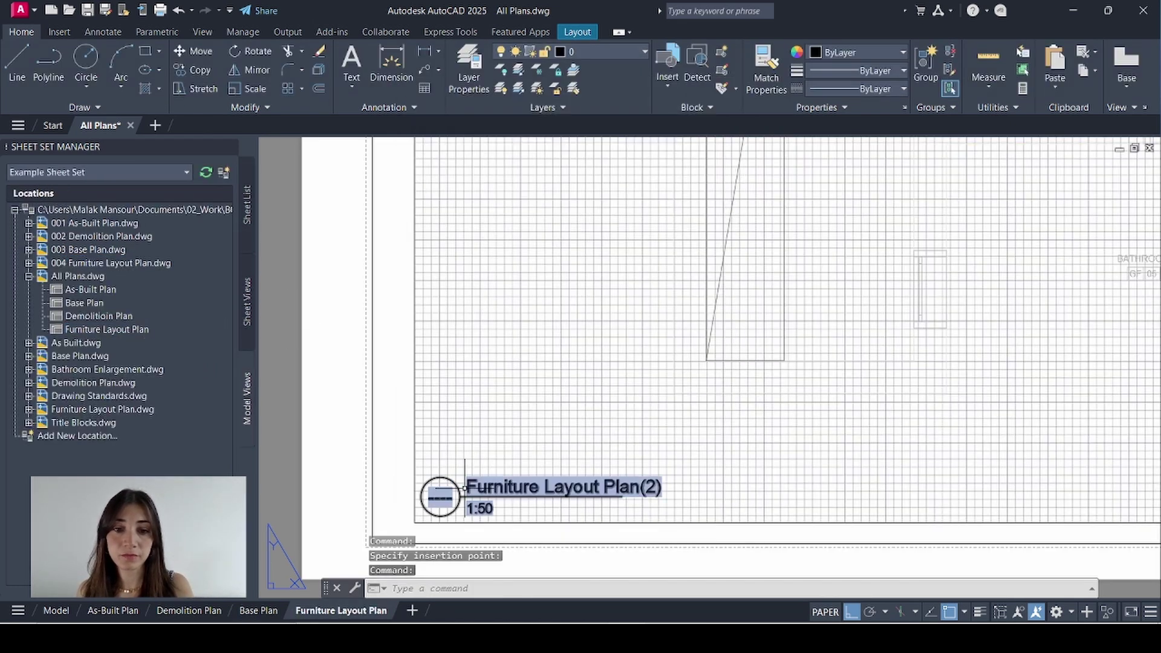
# Renumber the Furniture Layout Plan(2) view to 01 and drop the (2) from its title
pyautogui.click(247, 303)
pyautogui.rightClick(84, 316)
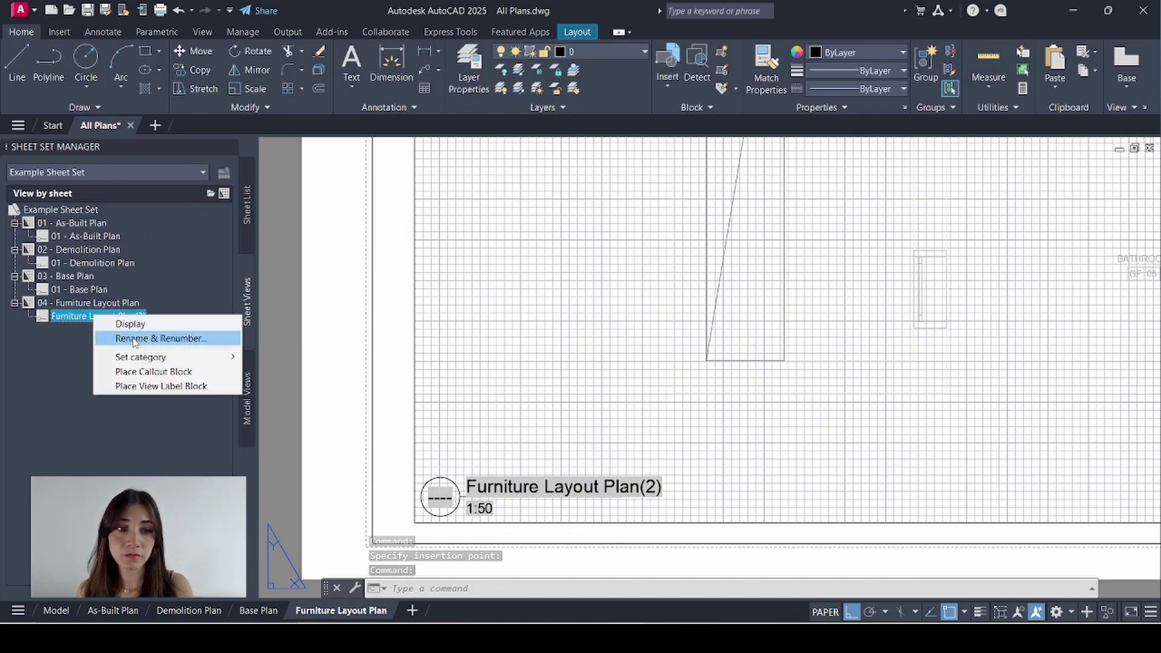
pyautogui.click(134, 339)
pyautogui.press('BackSpace')
pyautogui.press('BackSpace')
pyautogui.press('BackSpace')
pyautogui.click(604, 361)
pyautogui.scroll(-3, 519, 383)
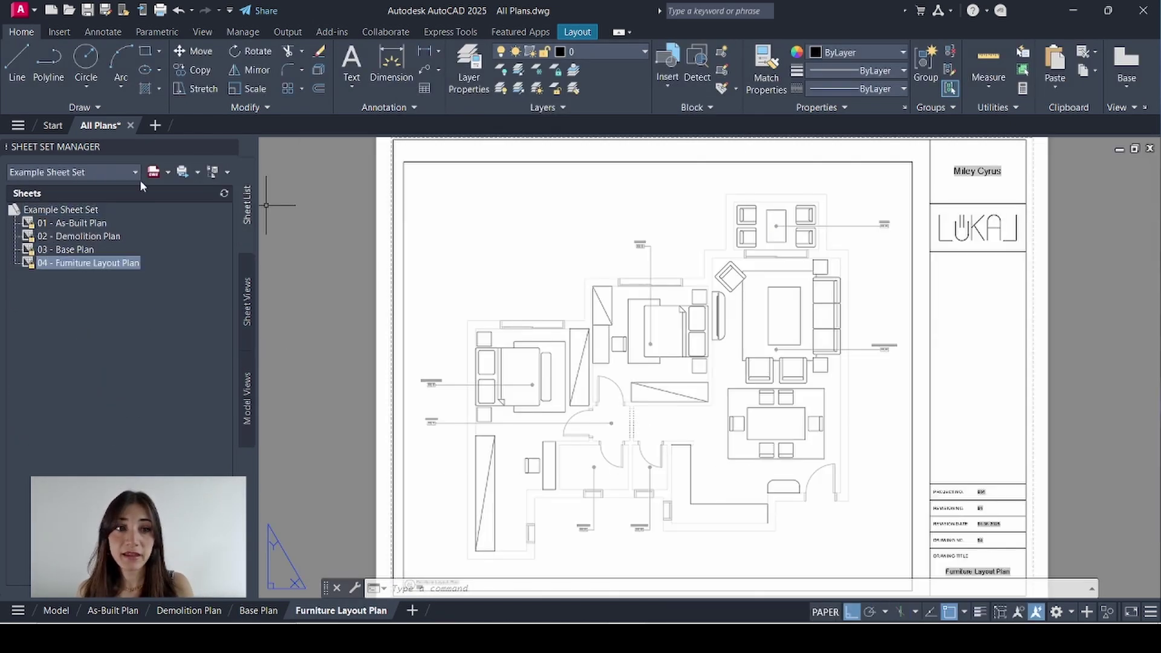
# Review model space, then the As-Built, Demolition and Base Plan sheets in turn
pyautogui.click(56, 611)
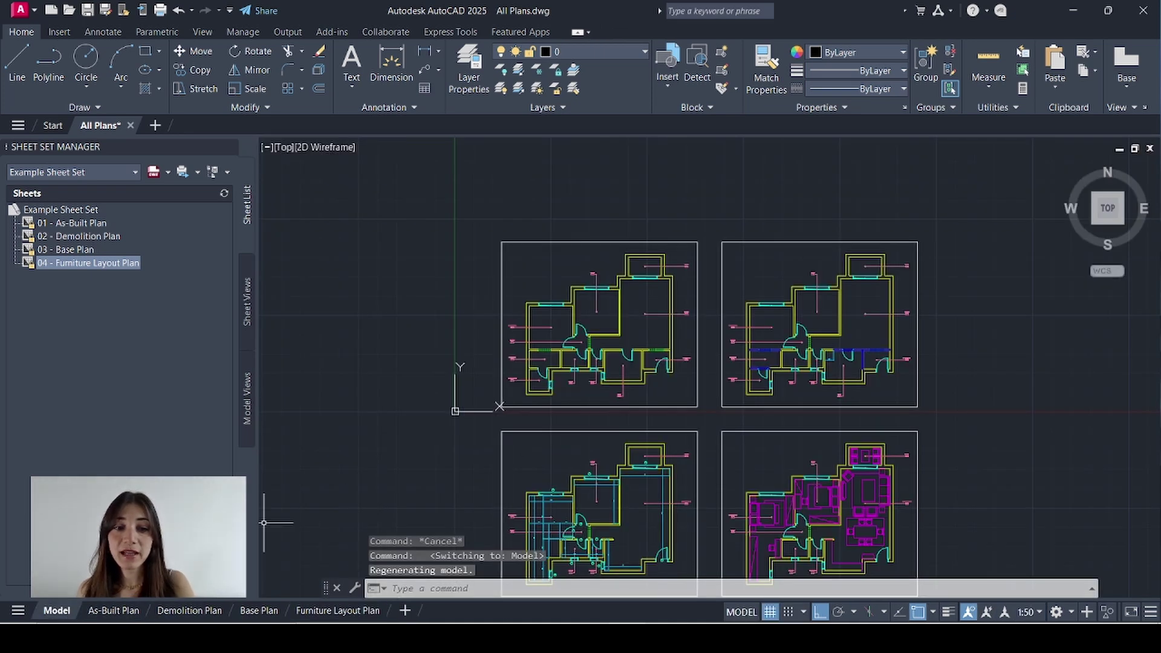
pyautogui.click(112, 611)
pyautogui.click(190, 611)
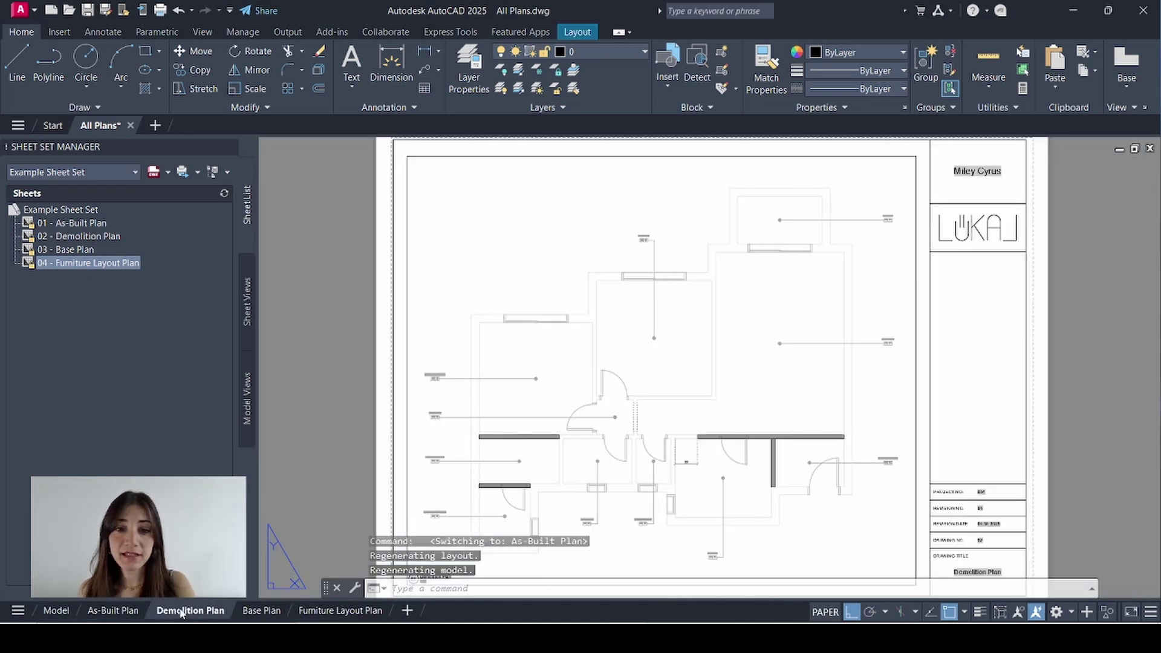
pyautogui.click(258, 611)
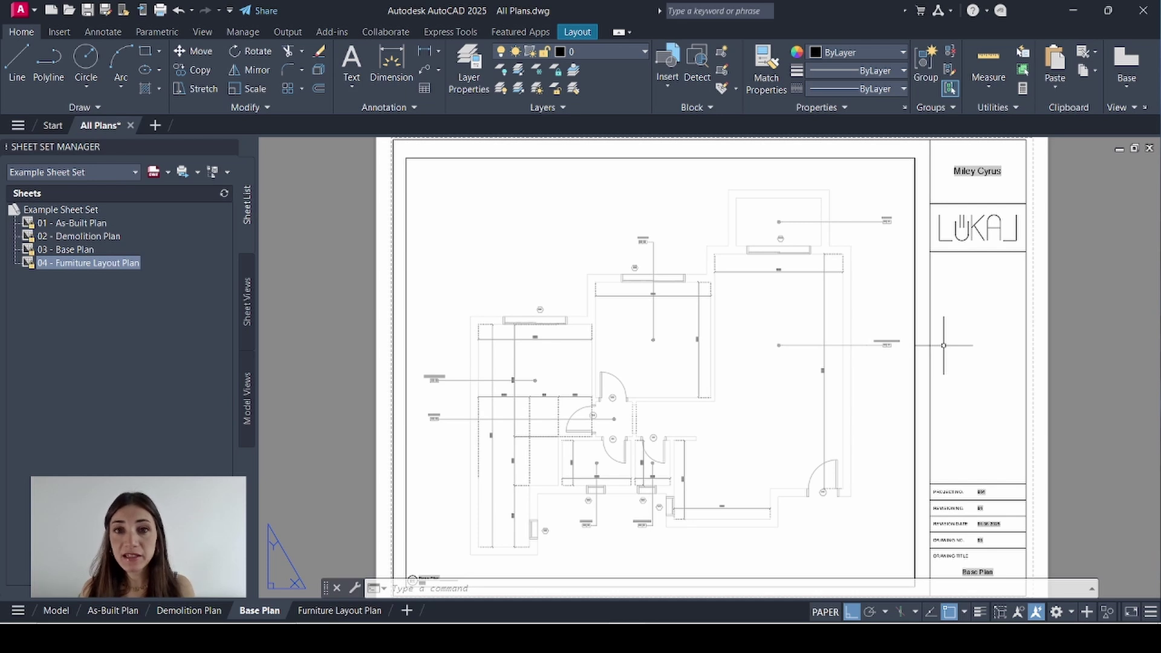